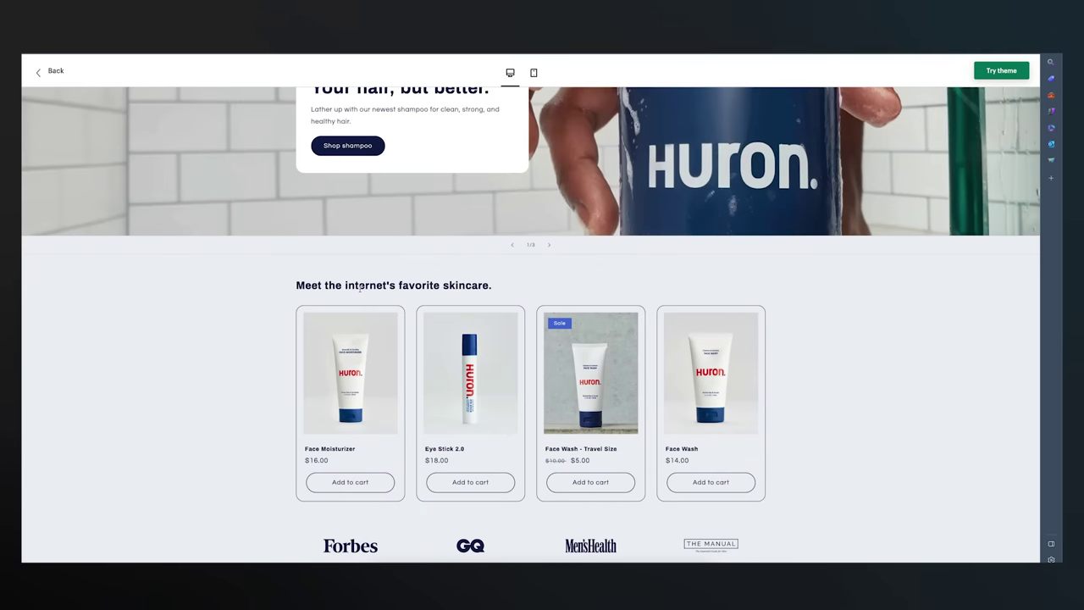
Examine the Refresh theme demo's home page, including its skincare products and its Hair and Body sections
scroll(360, 289, "up", 3)
scroll(360, 290, "down", 5)
scroll(360, 292, "down", 2)
triple_click(458, 319)
left_click(458, 320)
scroll(492, 330, "down", 3)
scroll(499, 334, "up", 1)
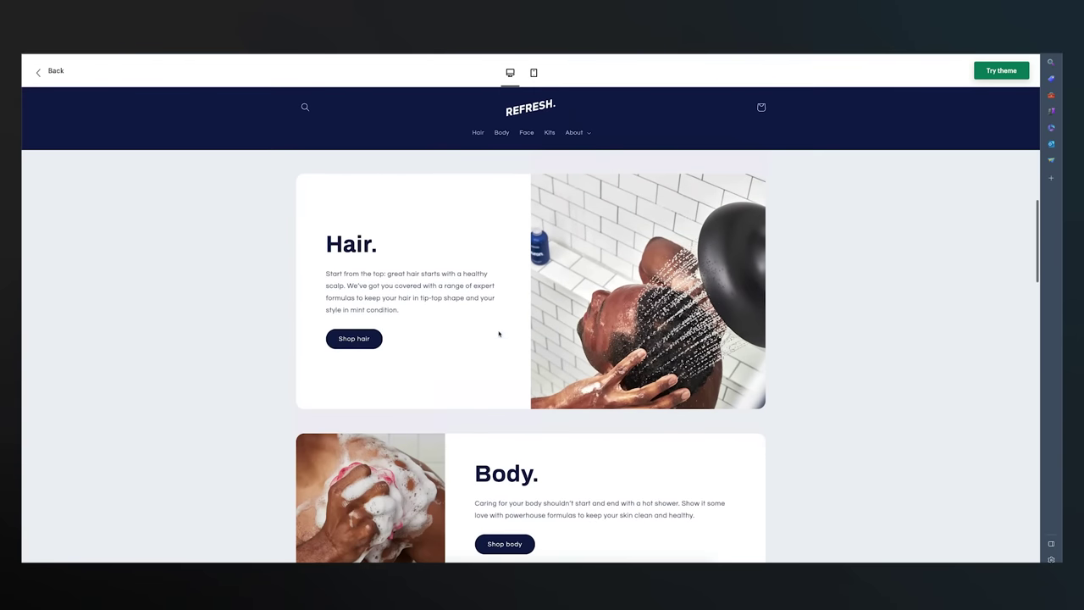
scroll(393, 401, "up", 1)
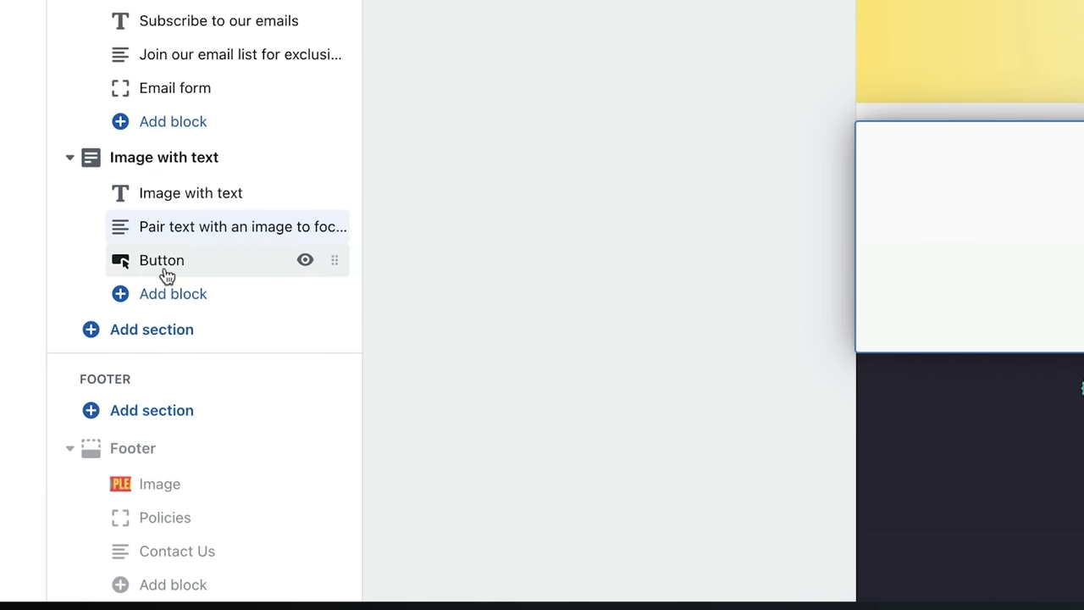
Review the store's home page from the "We Have The Answer" banner down to the Get Inspired collection
left_click(166, 271)
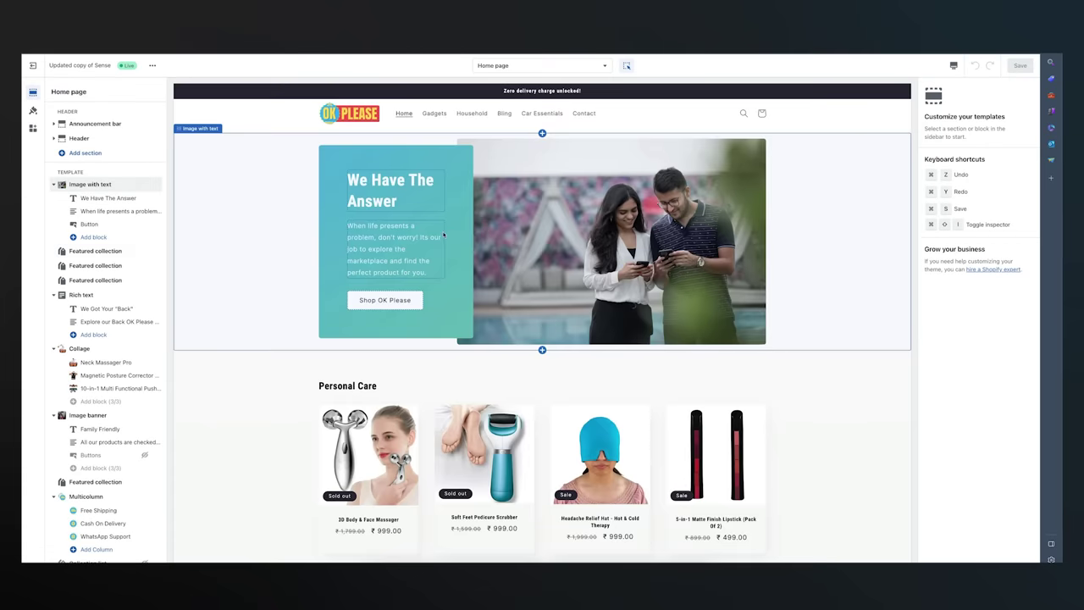
scroll(442, 236, "down", 10)
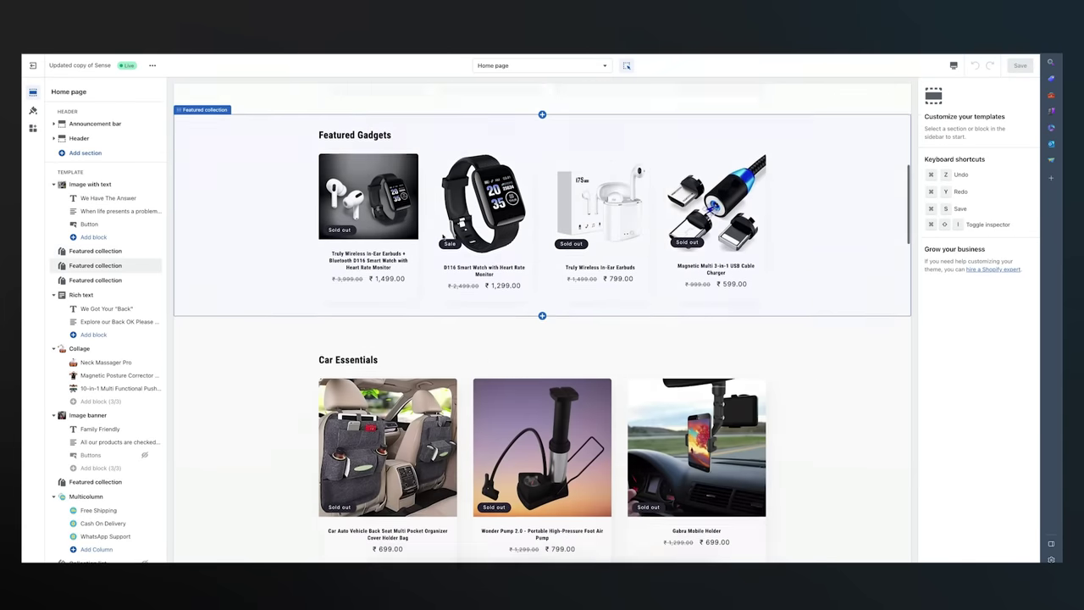
scroll(442, 236, "down", 10)
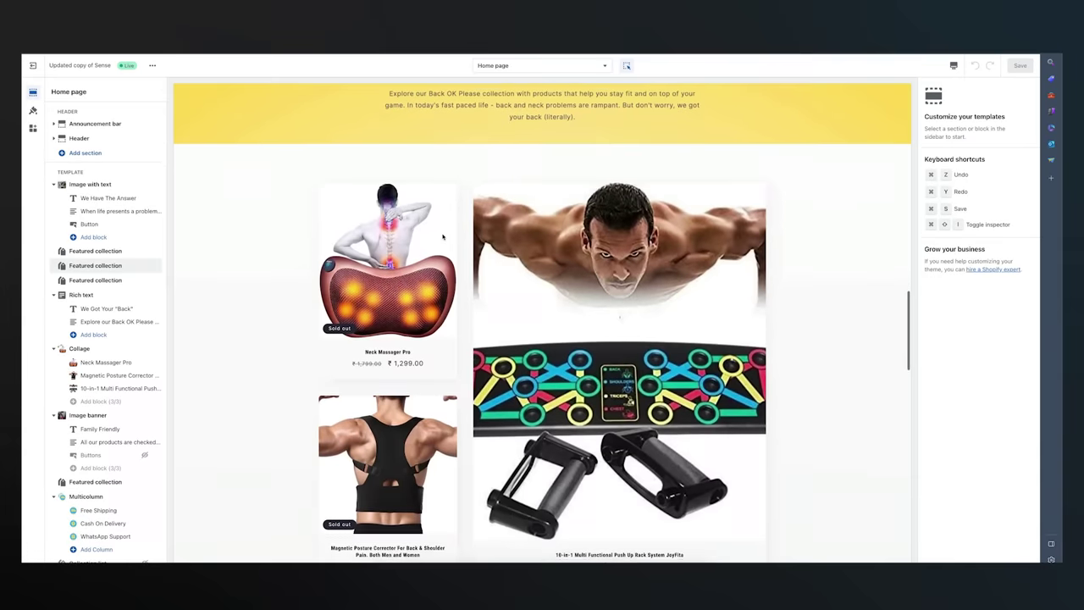
scroll(442, 235, "down", 4)
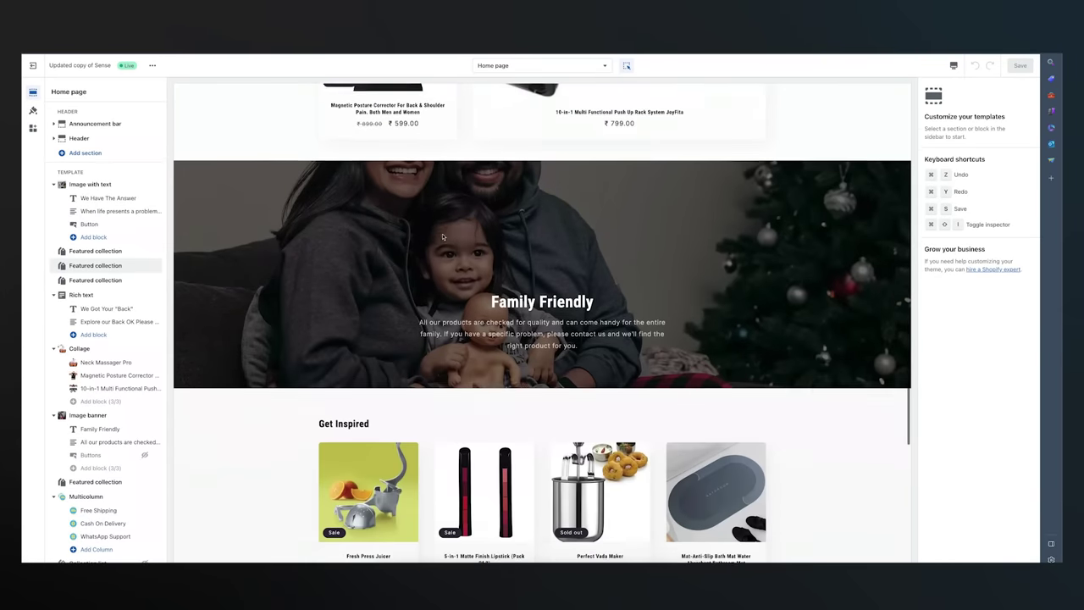
scroll(442, 235, "down", 10)
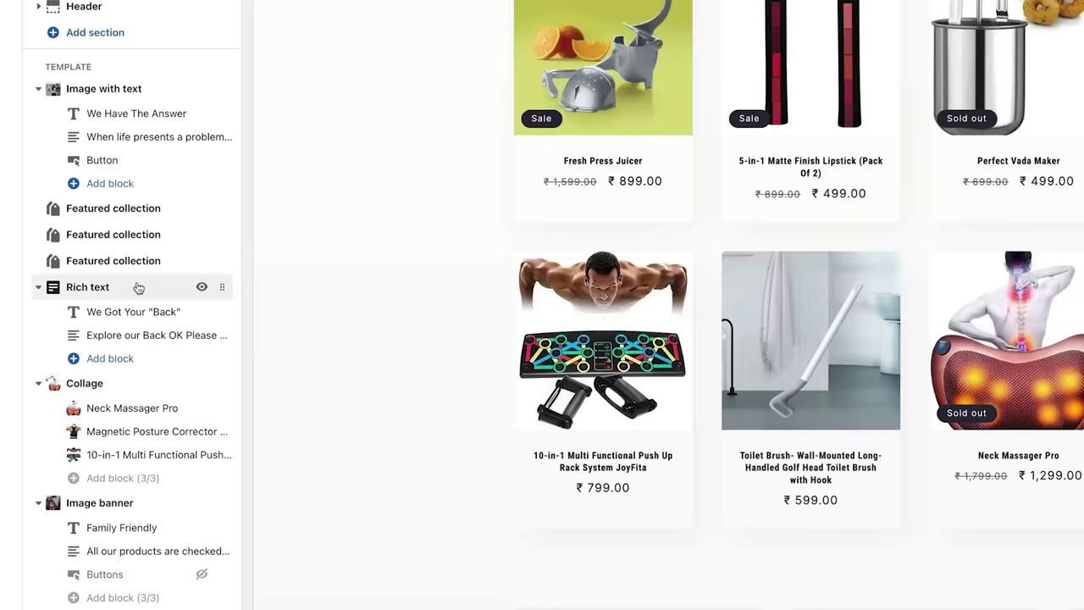
Match the Image with text and Featured collection entries in the home page template to their sections in the preview
mouse_move(109, 294)
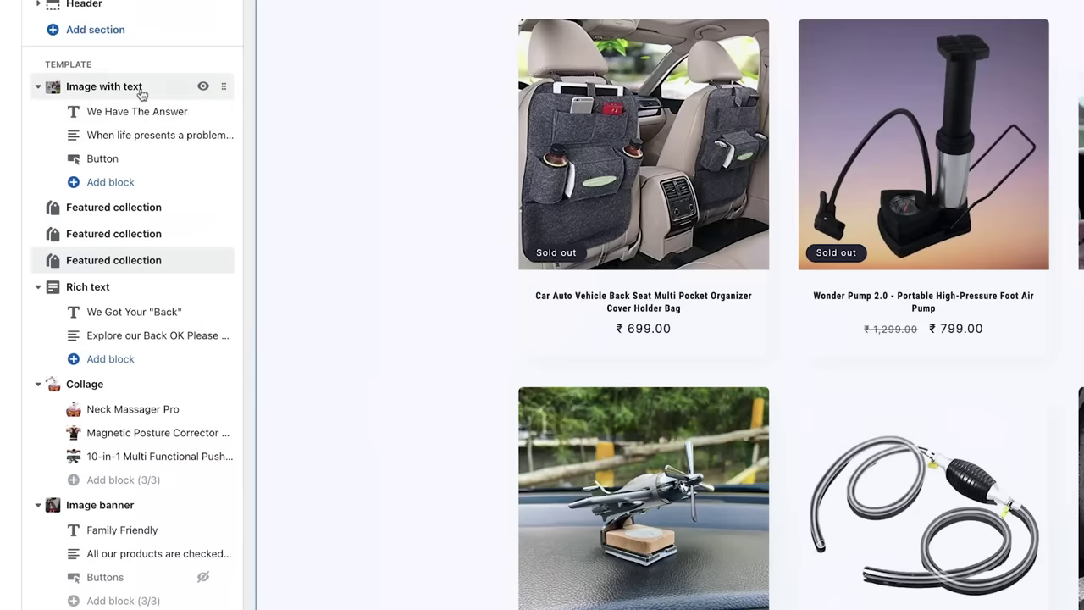
mouse_move(141, 92)
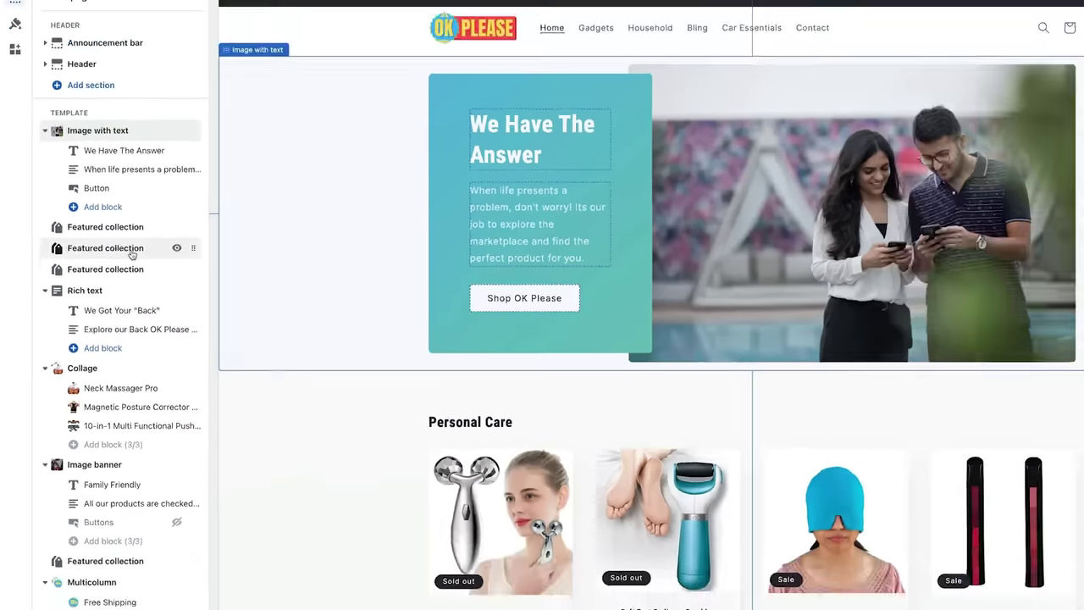
mouse_move(133, 220)
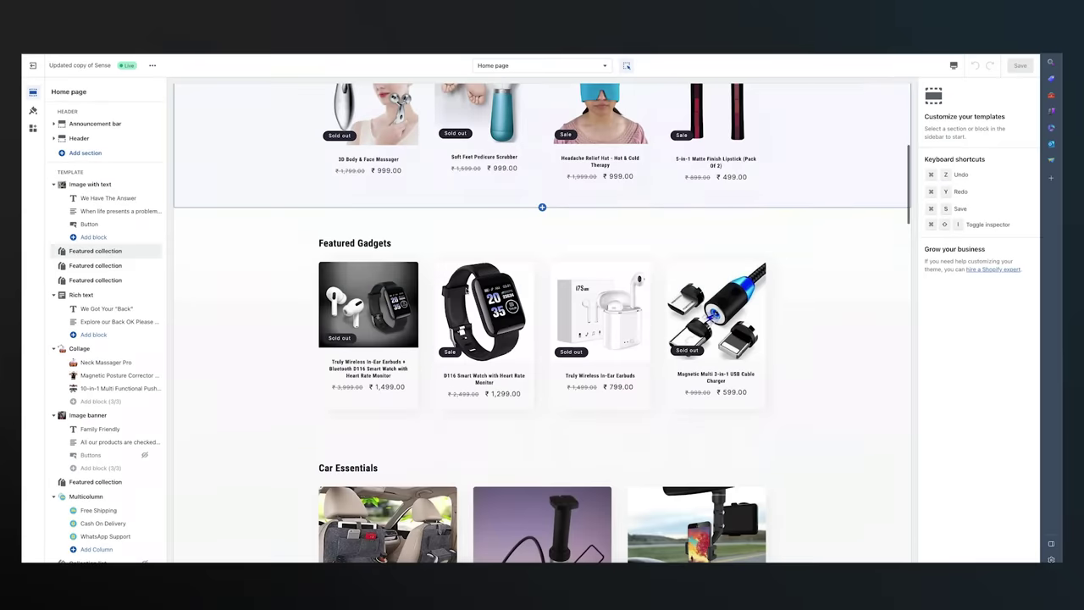
scroll(275, 309, "down", 3)
scroll(118, 339, "down", 3)
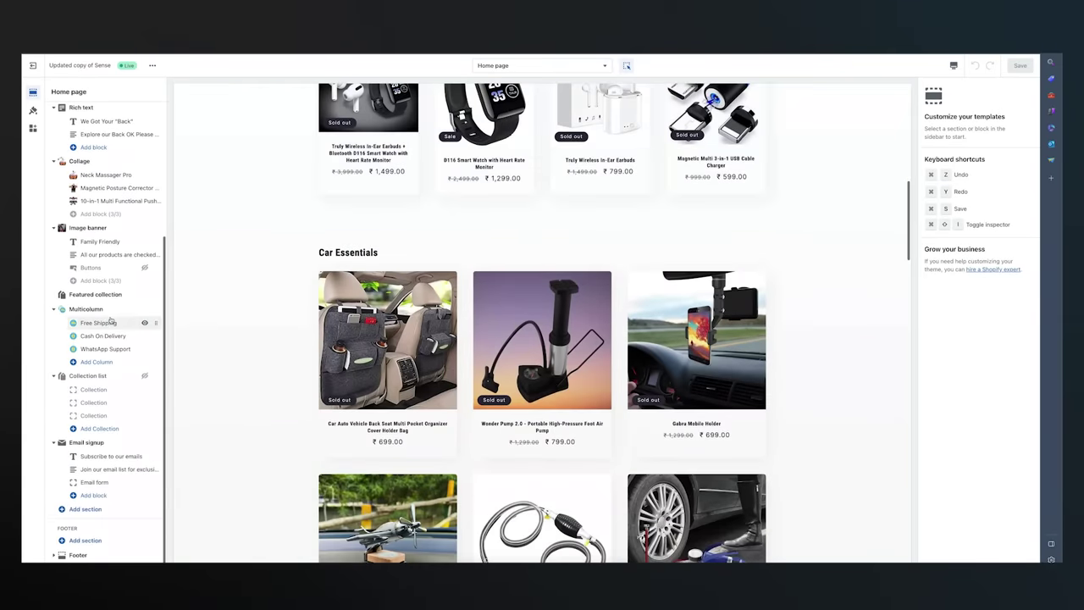
Show the settings of the Multicolumn section and of the Image banner section
mouse_move(173, 330)
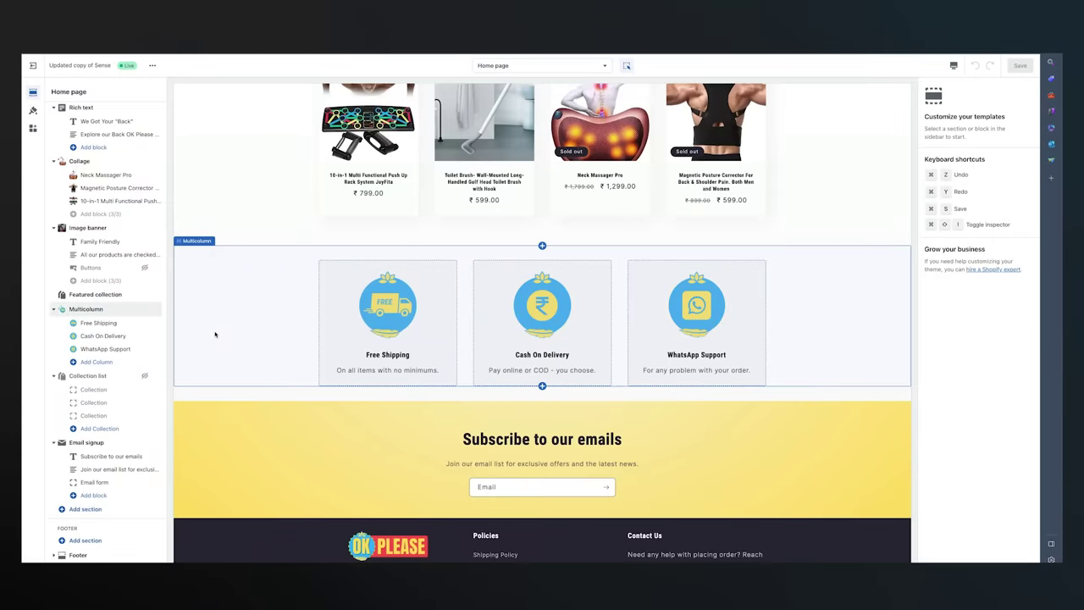
left_click(88, 310)
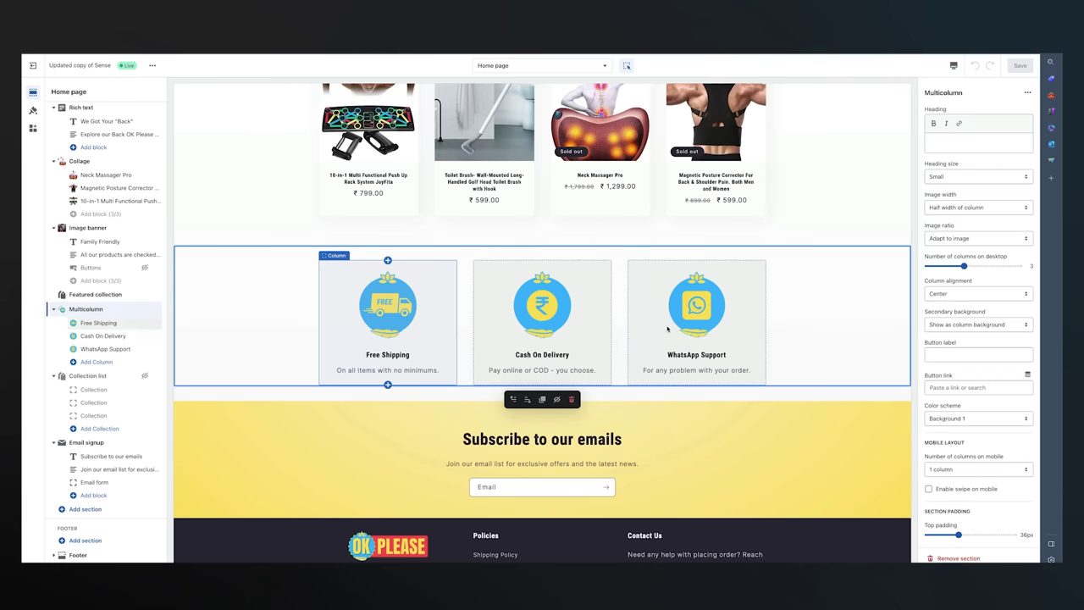
scroll(88, 277, "up", 1)
left_click(88, 273)
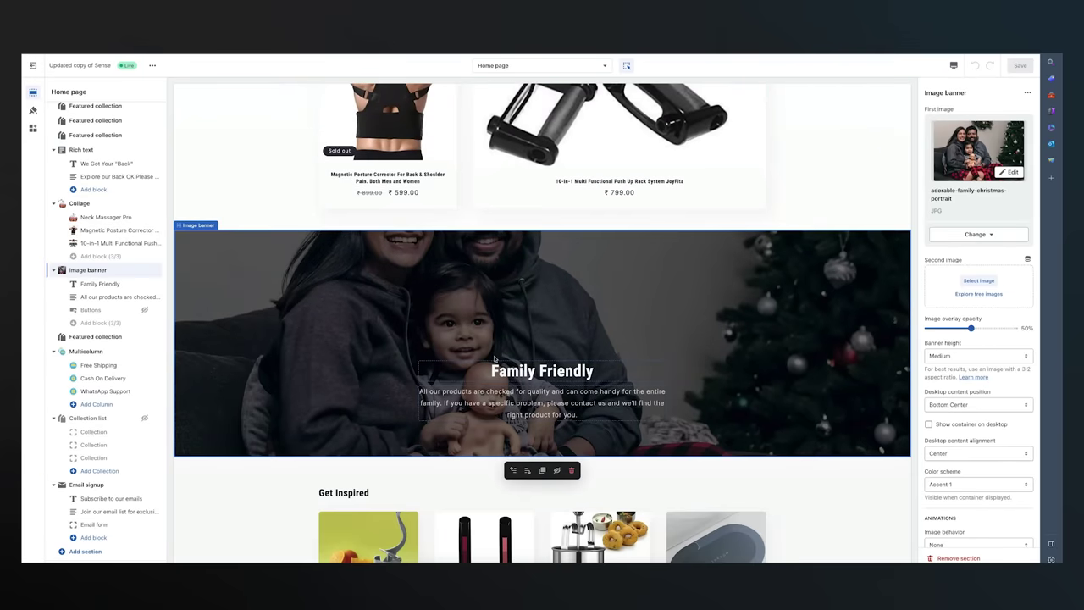
Examine the "We Got Your Back" text, its product collage and the collections above them, back up to the page header
scroll(335, 334, "up", 10)
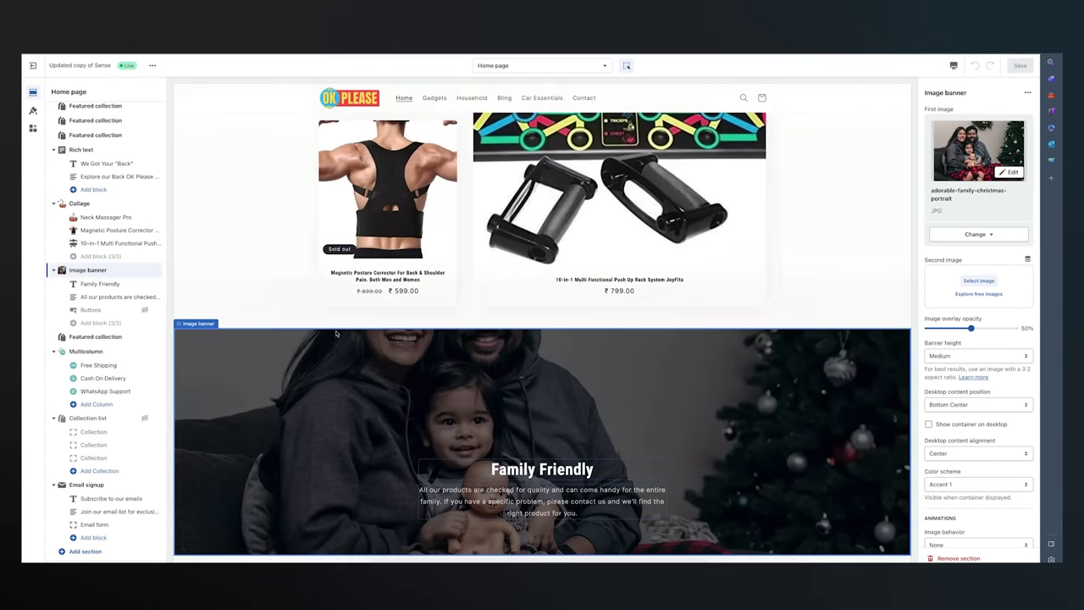
scroll(335, 334, "up", 3)
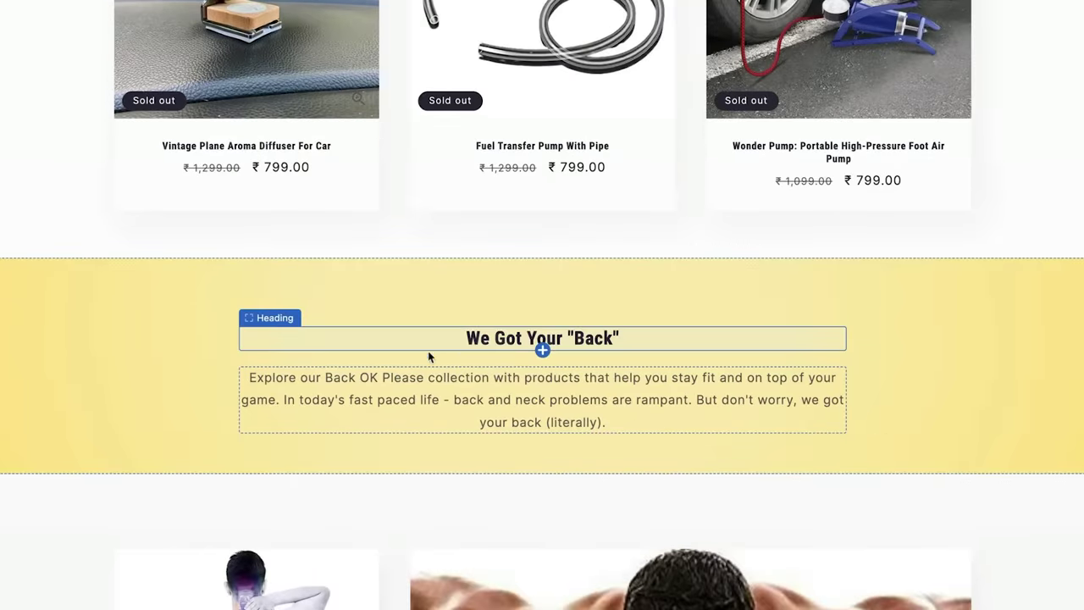
scroll(537, 362, "down", 5)
scroll(366, 420, "up", 1)
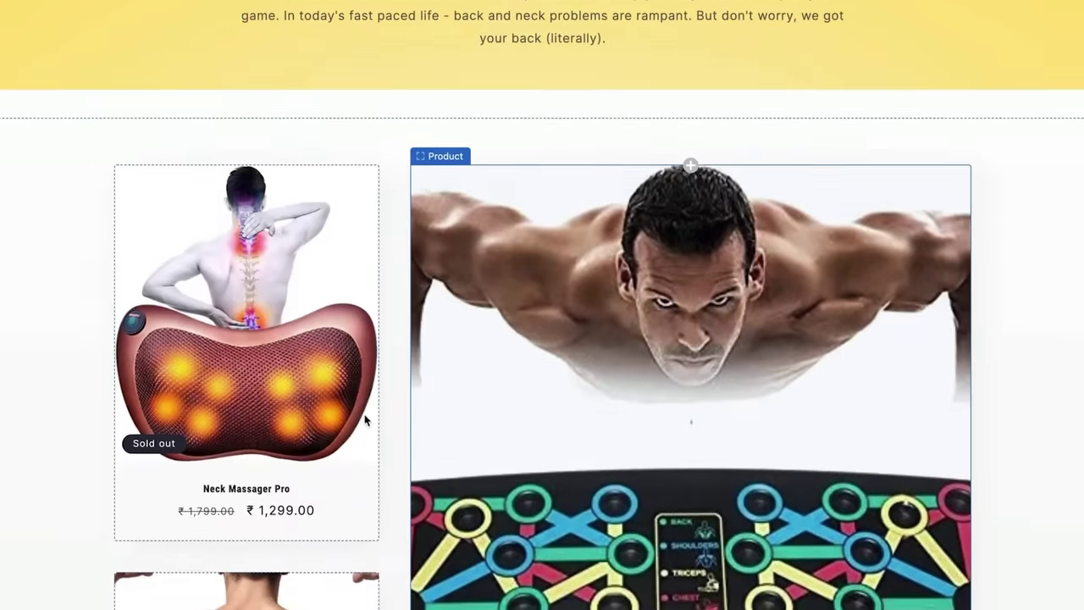
scroll(366, 419, "up", 2)
left_click(509, 126)
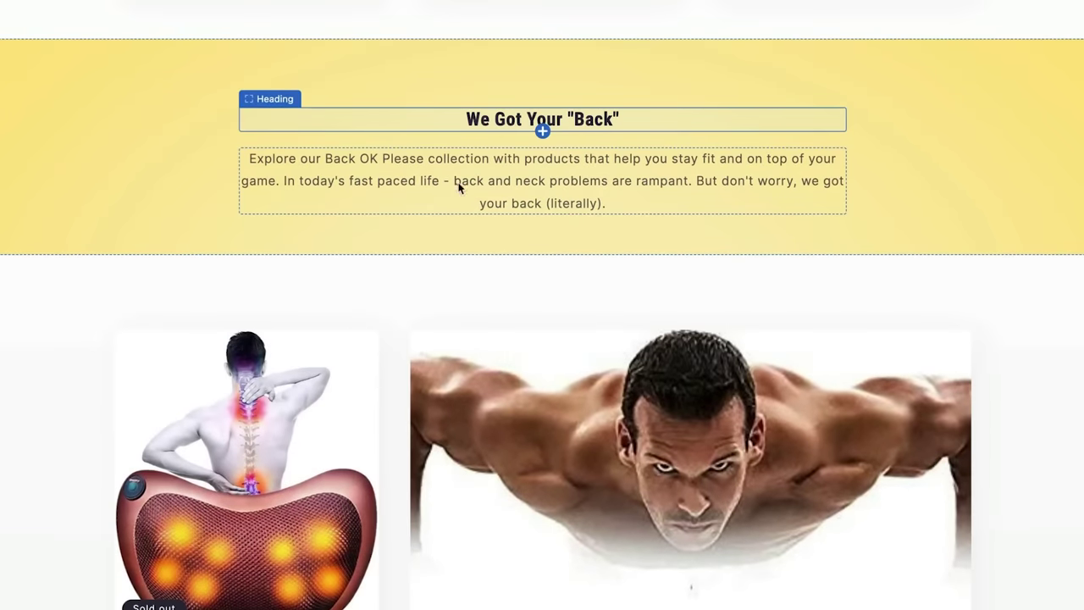
scroll(437, 253, "up", 5)
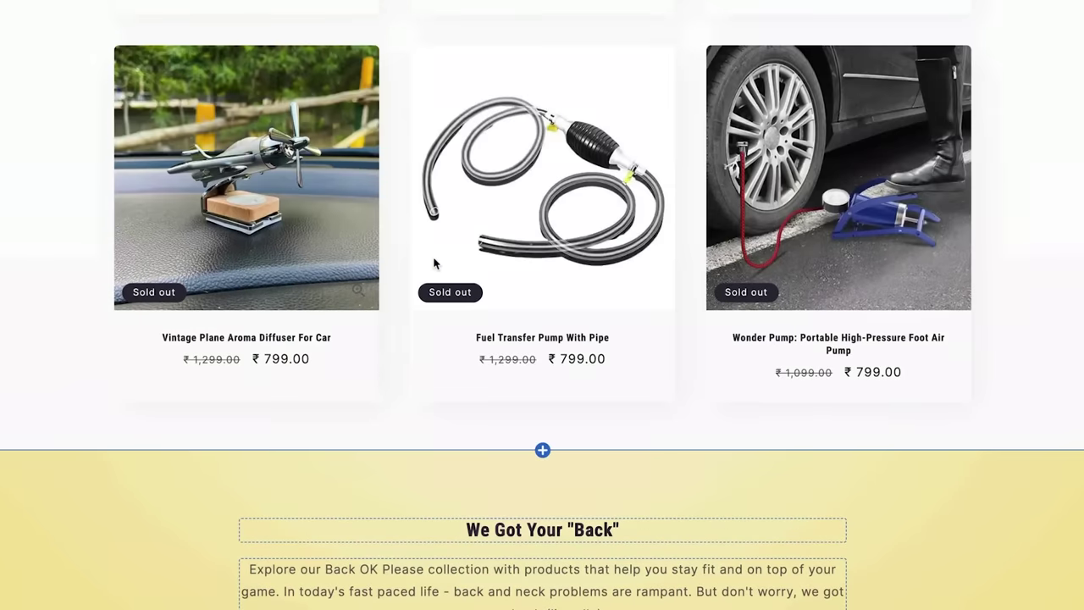
scroll(433, 263, "up", 11)
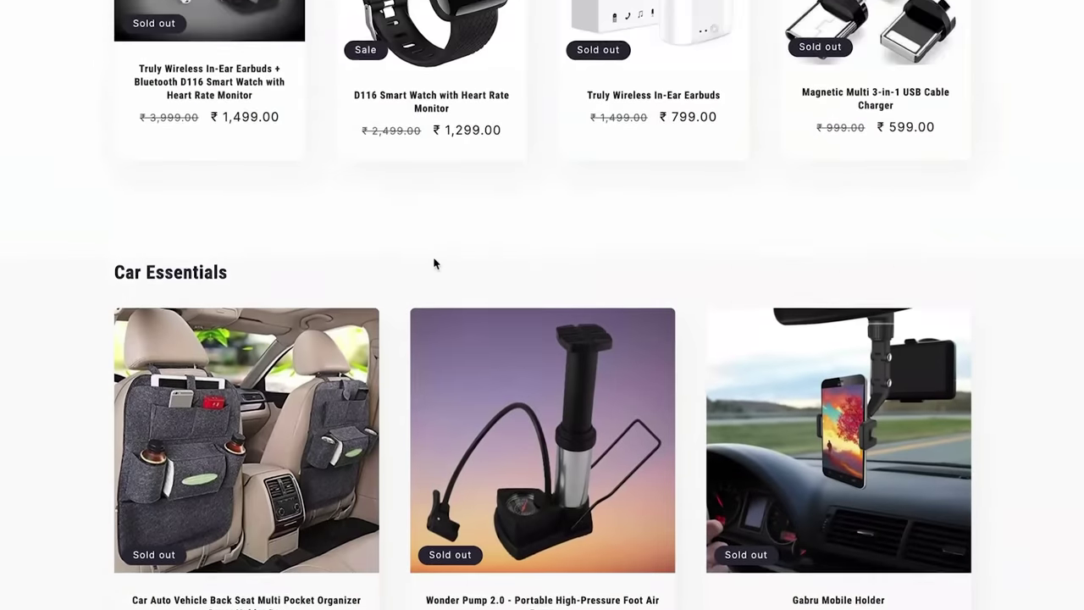
scroll(433, 263, "up", 9)
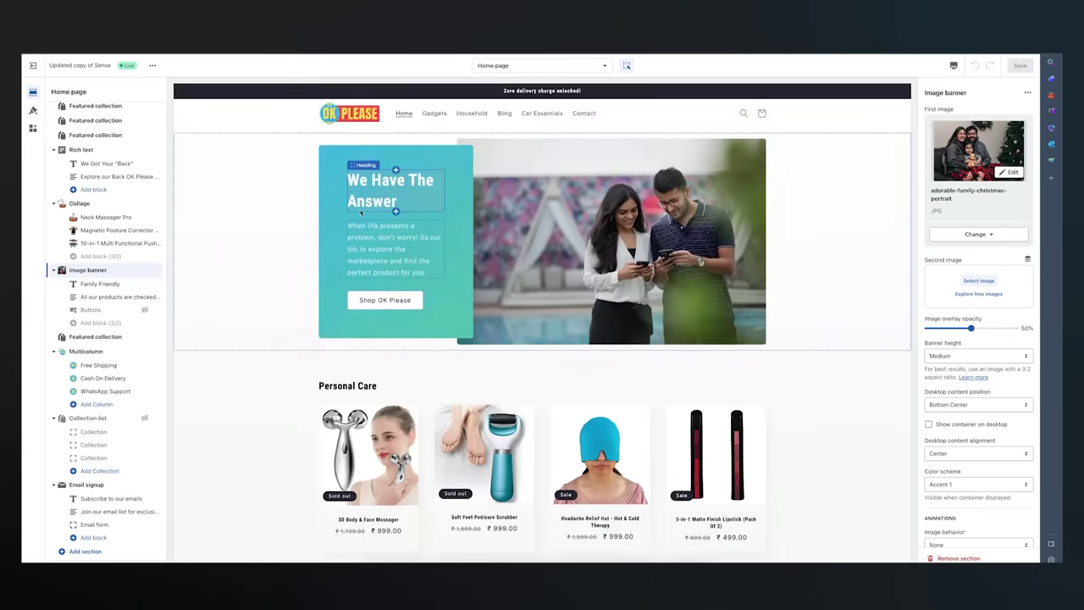
Review the full home page down to the email signup and footer, and return to the opening banner
scroll(212, 136, "down", 1)
scroll(212, 136, "up", 1)
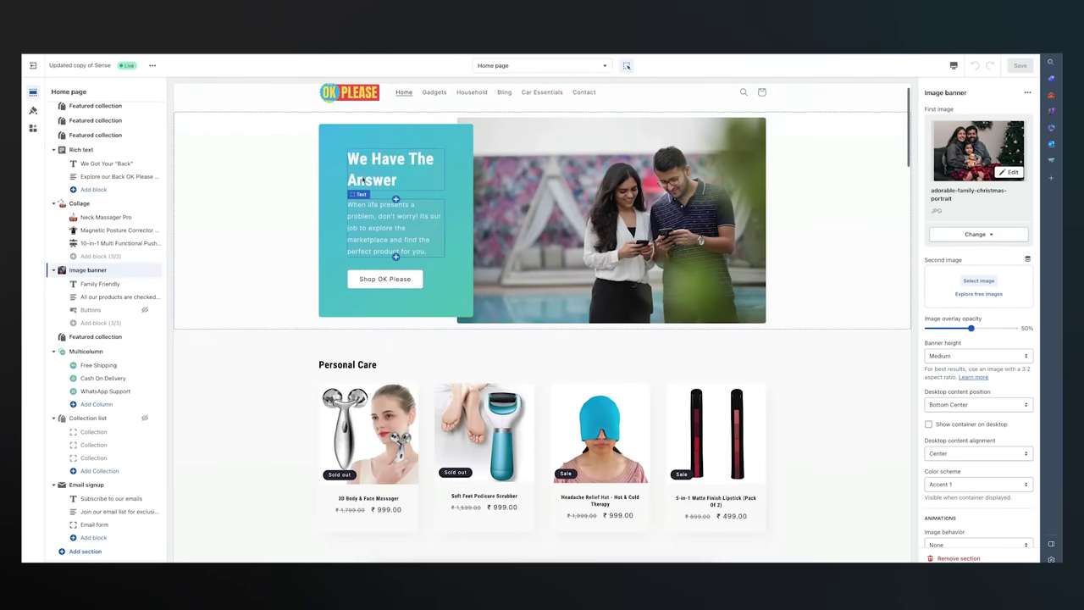
scroll(372, 227, "down", 13)
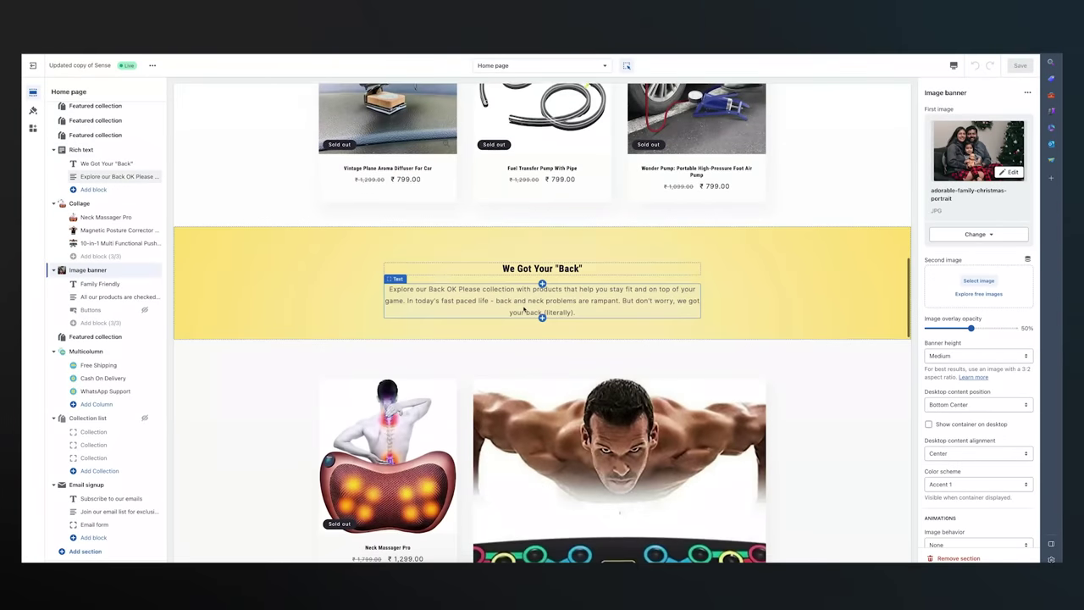
scroll(520, 294, "down", 8)
scroll(541, 309, "down", 10)
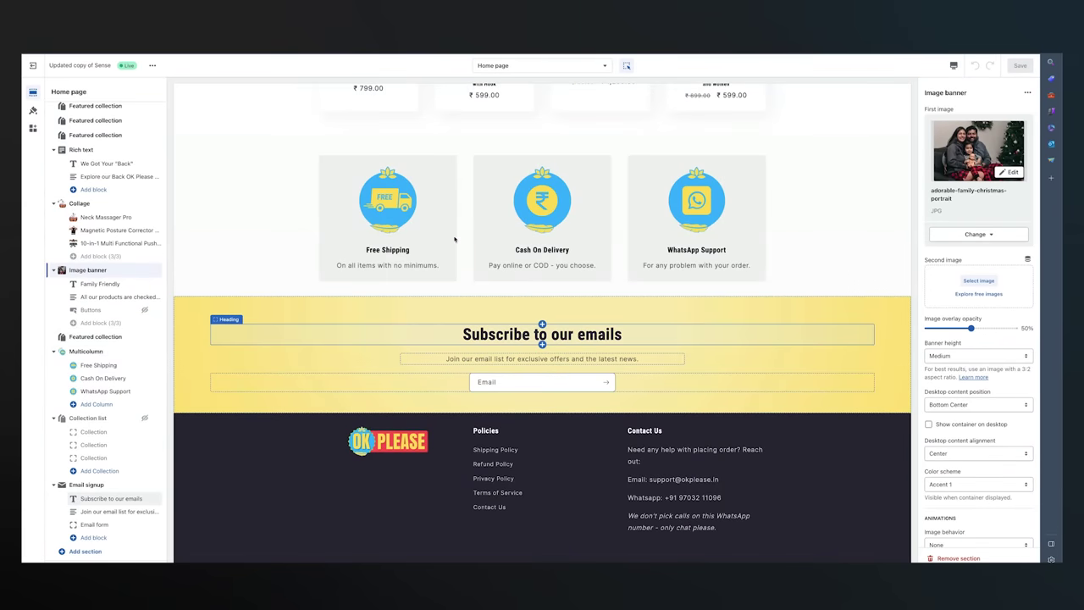
scroll(449, 322, "up", 5)
scroll(445, 325, "up", 10)
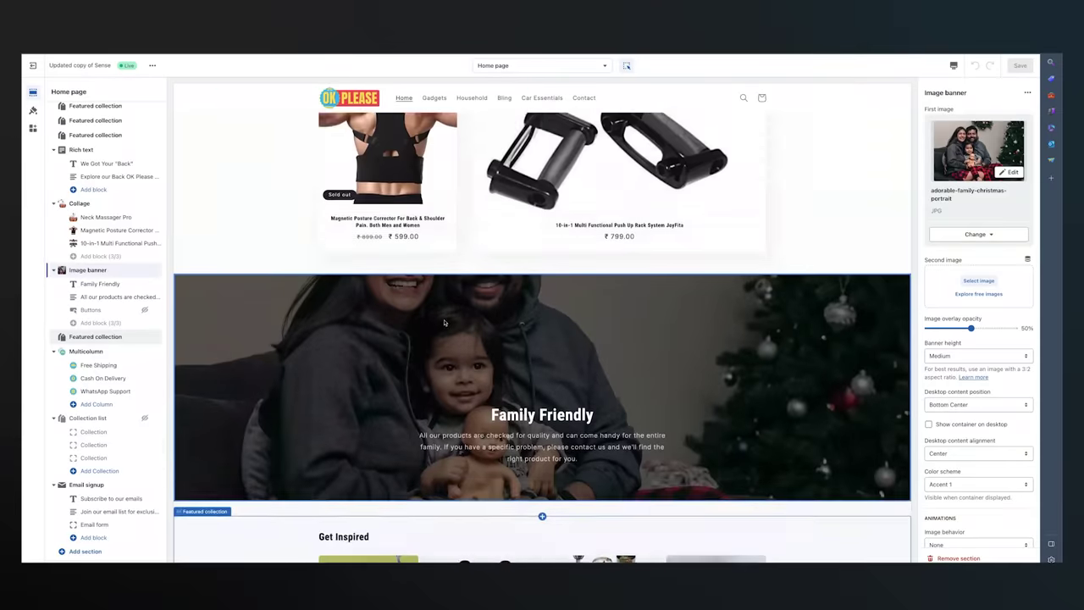
scroll(443, 323, "up", 10)
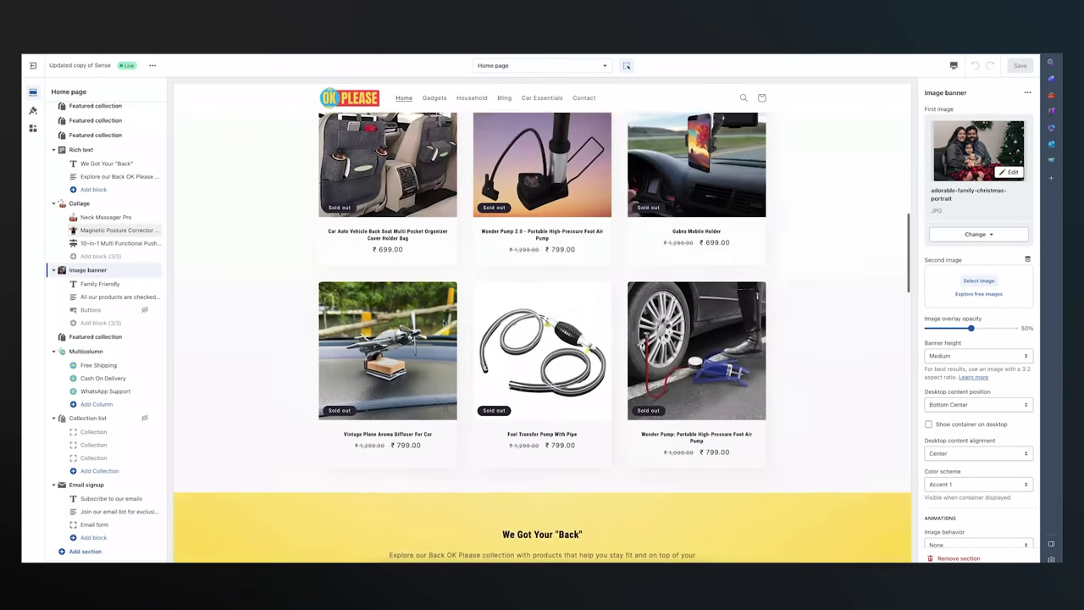
scroll(443, 323, "up", 5)
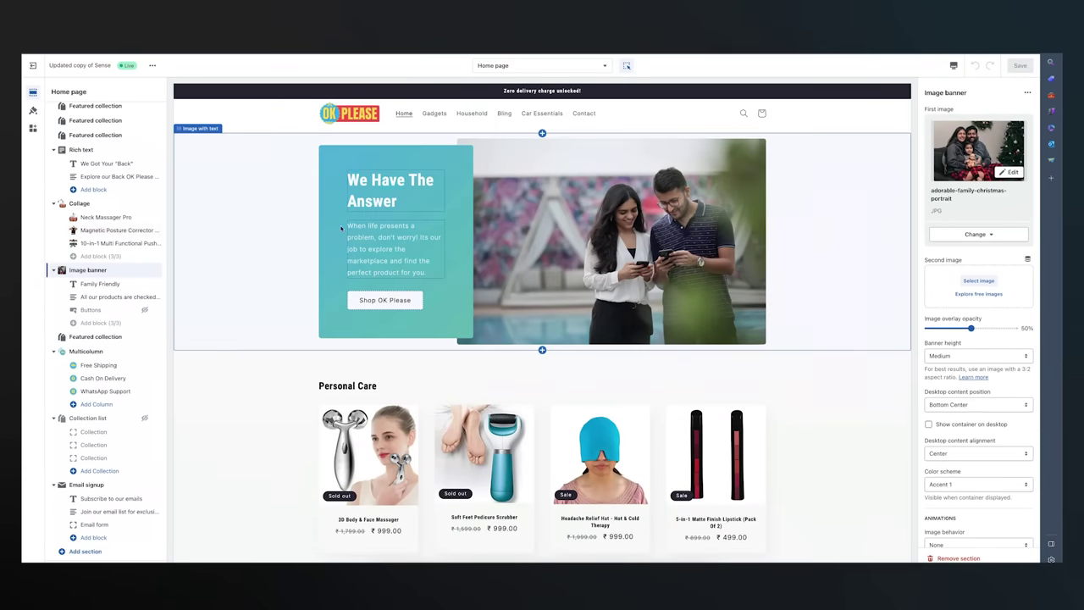
Show the Header section's settings and open the Headache Relief Hat product page from the Personal Care collection
left_click(440, 116)
scroll(389, 264, "down", 3)
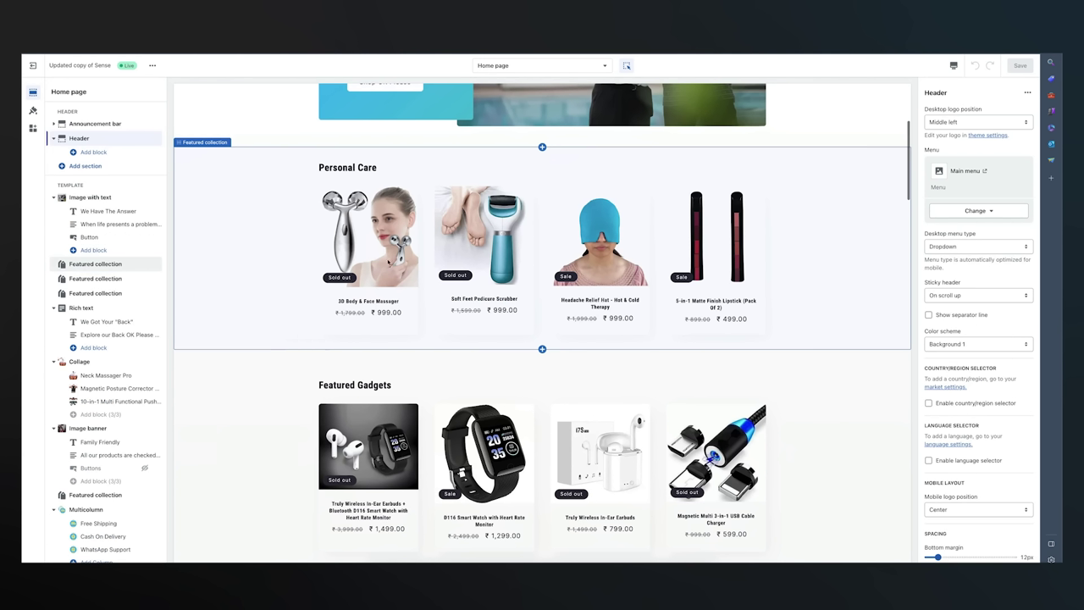
left_click(602, 251)
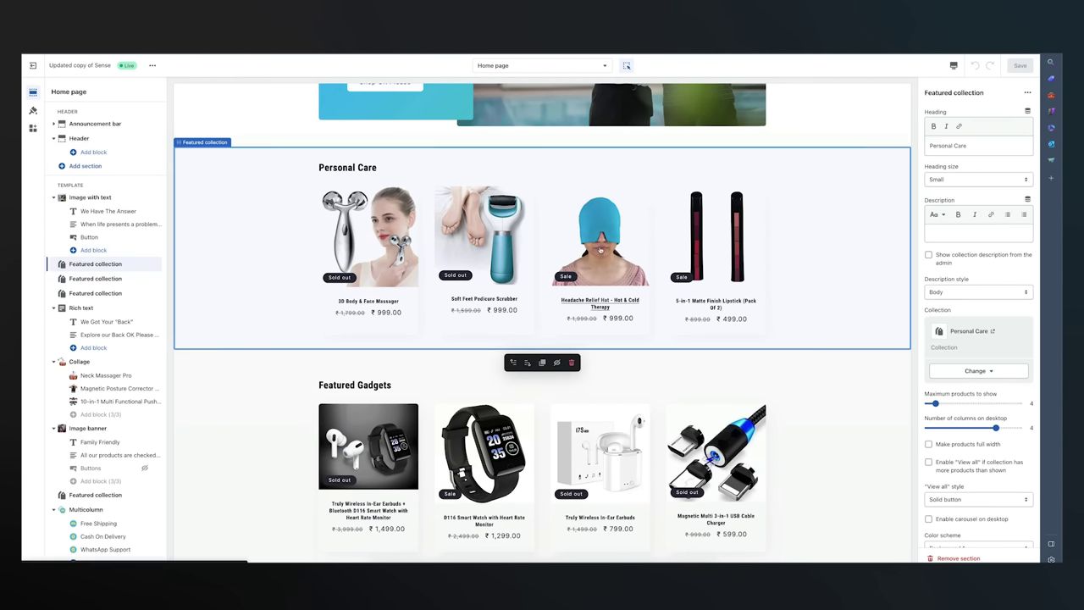
left_click(601, 250)
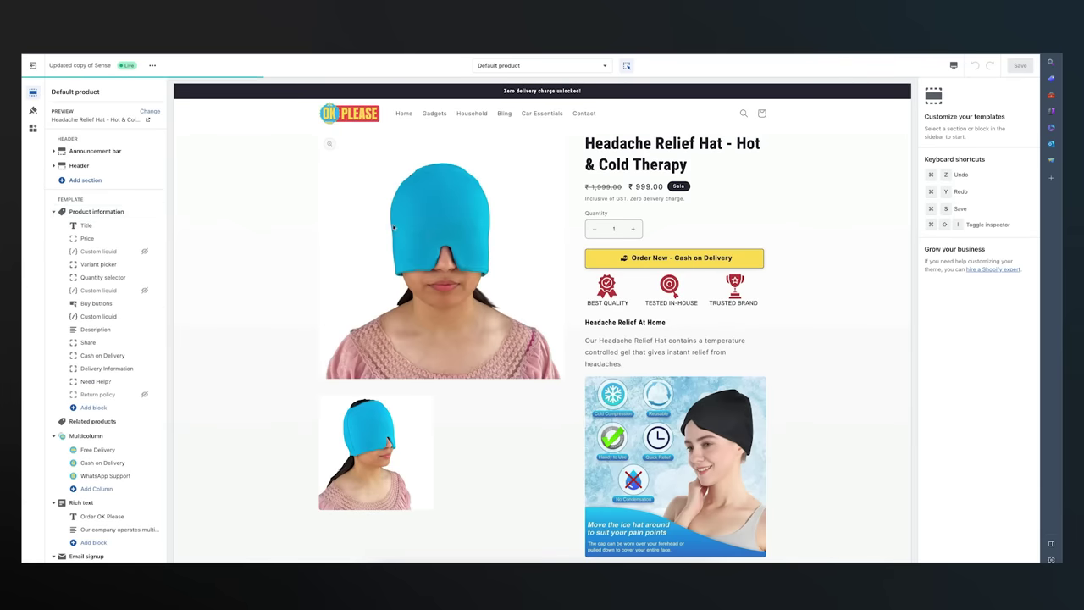
Select the Product information section and examine the product's title, price, order button and quality badges
left_click(650, 159)
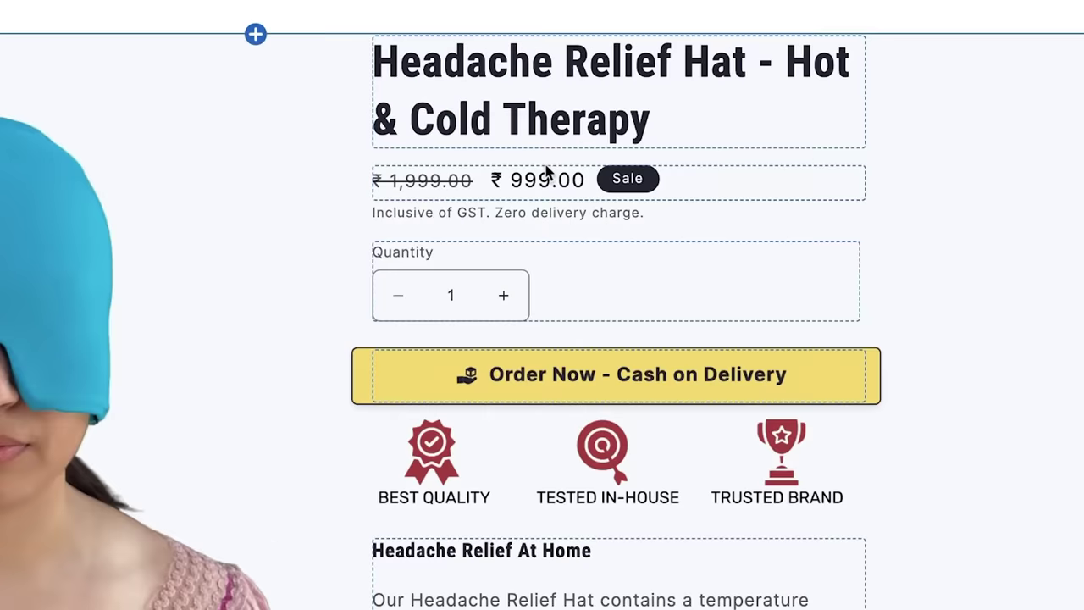
left_click(607, 183)
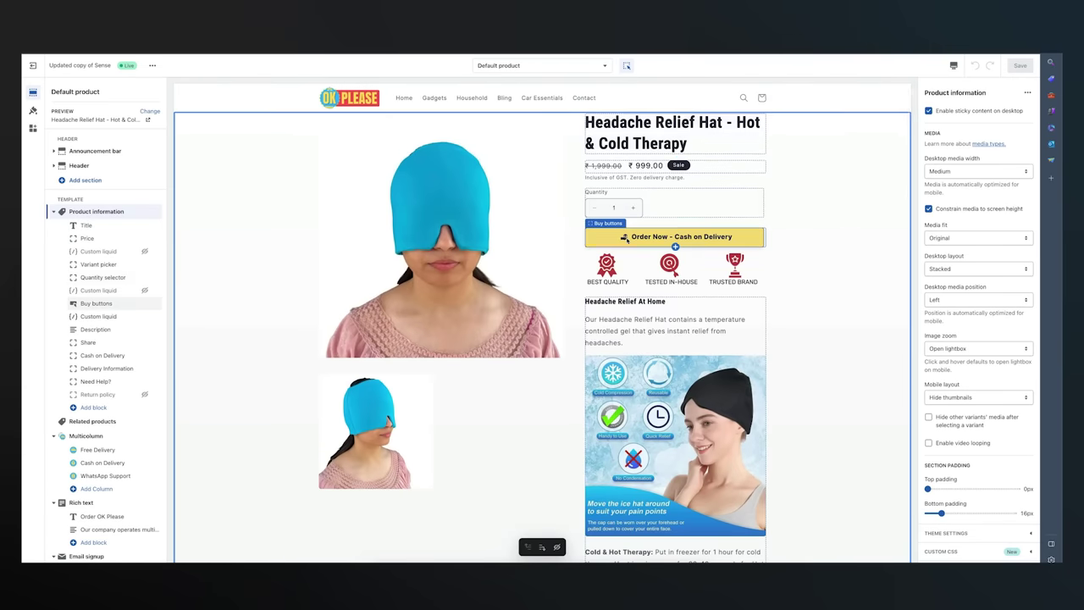
scroll(628, 242, "down", 2)
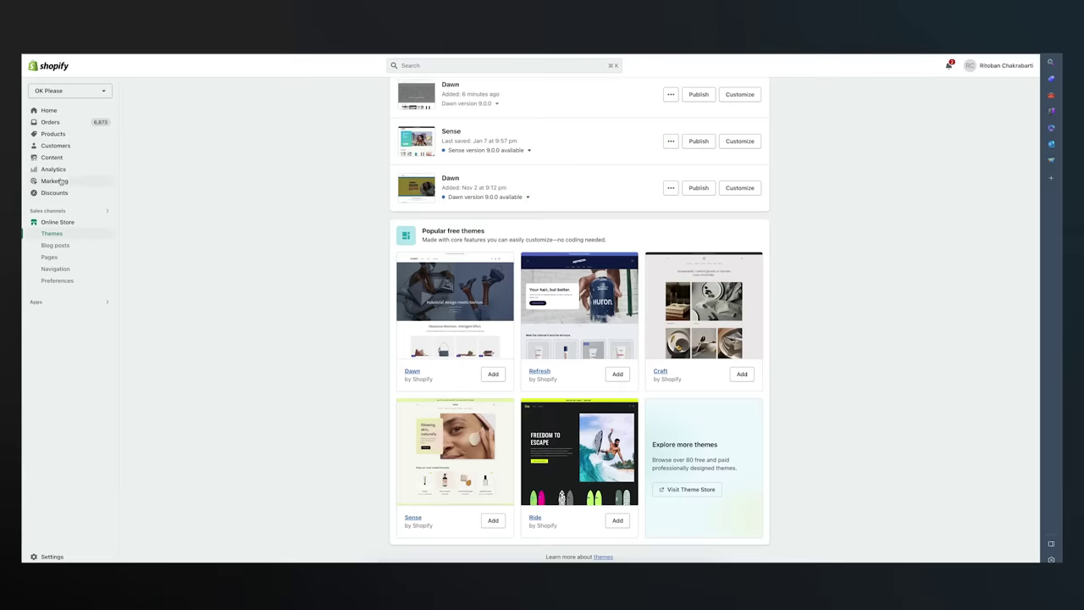
Open the store's content files and locate the BEST_QUALITY badge images
left_click(52, 158)
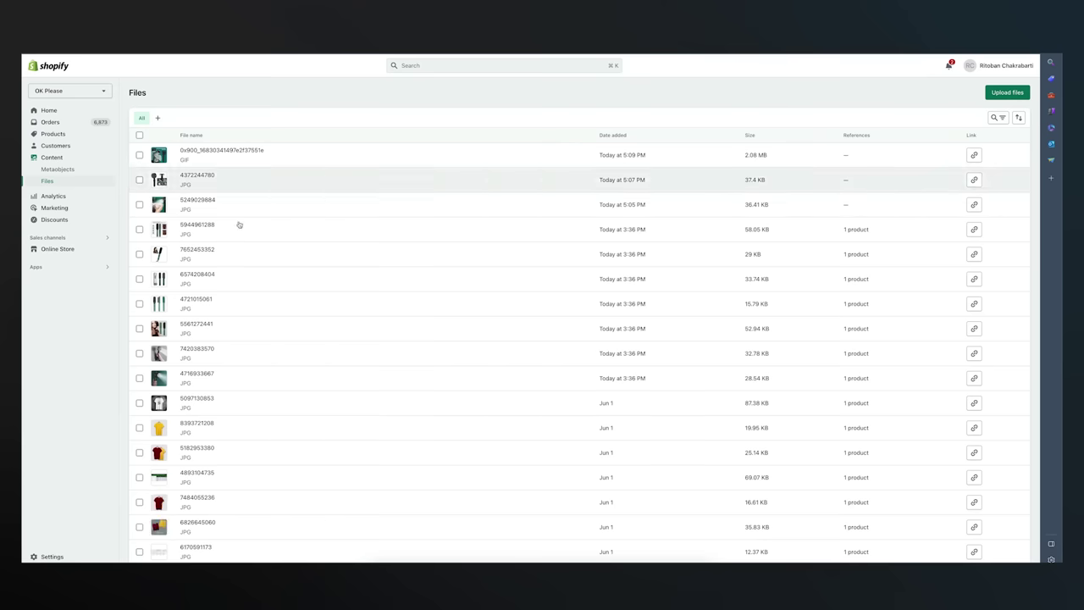
scroll(169, 229, "down", 5)
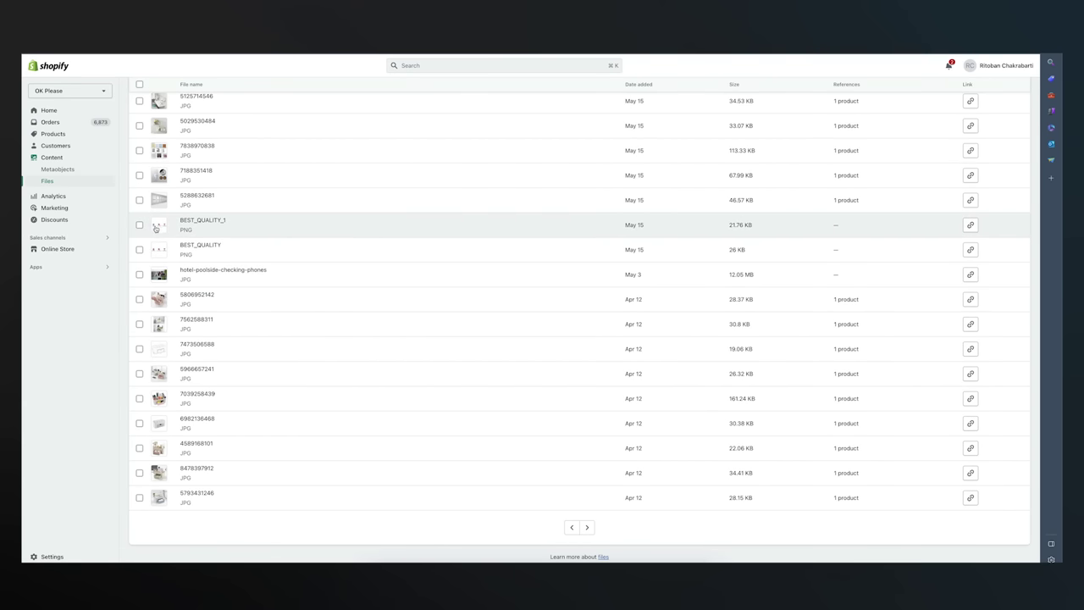
Copy the BEST_QUALITY_1 image's link and examine the image code in the Custom liquid block below Buy buttons
scroll(169, 236, "up", 1)
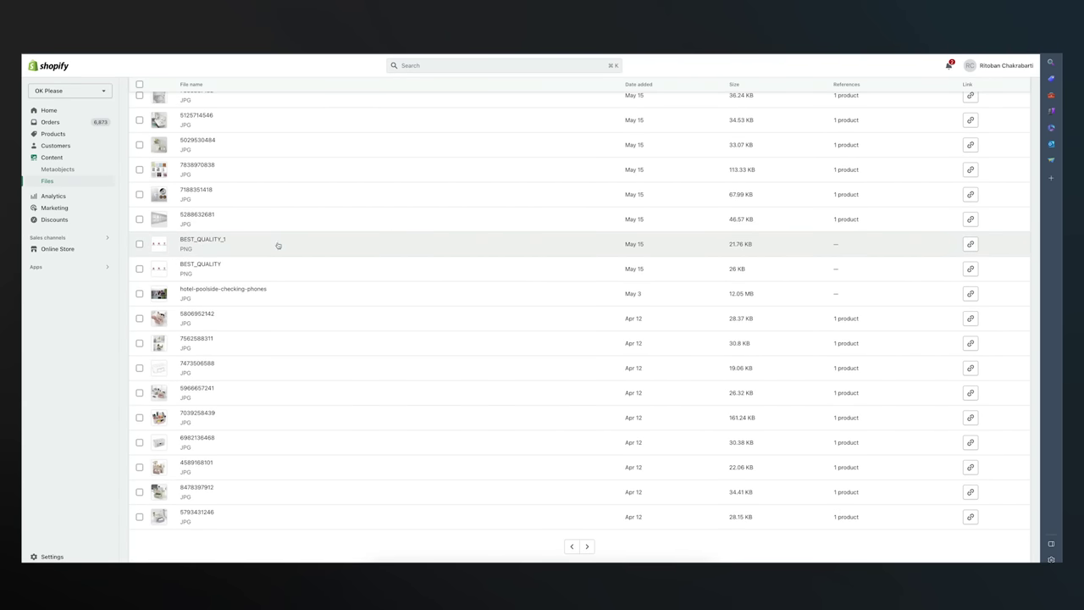
left_click(970, 243)
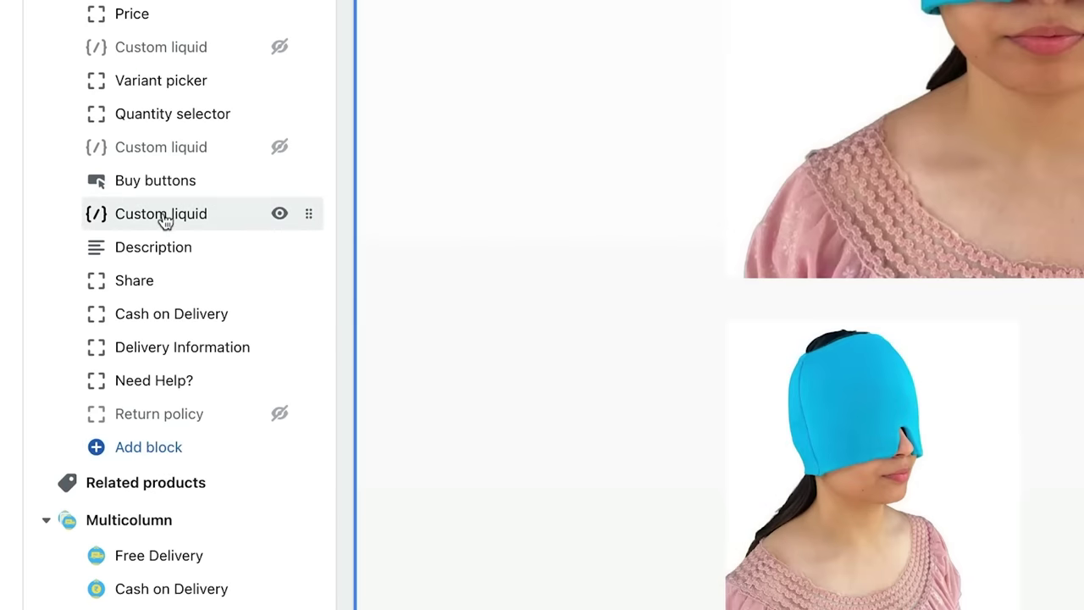
left_click(164, 219)
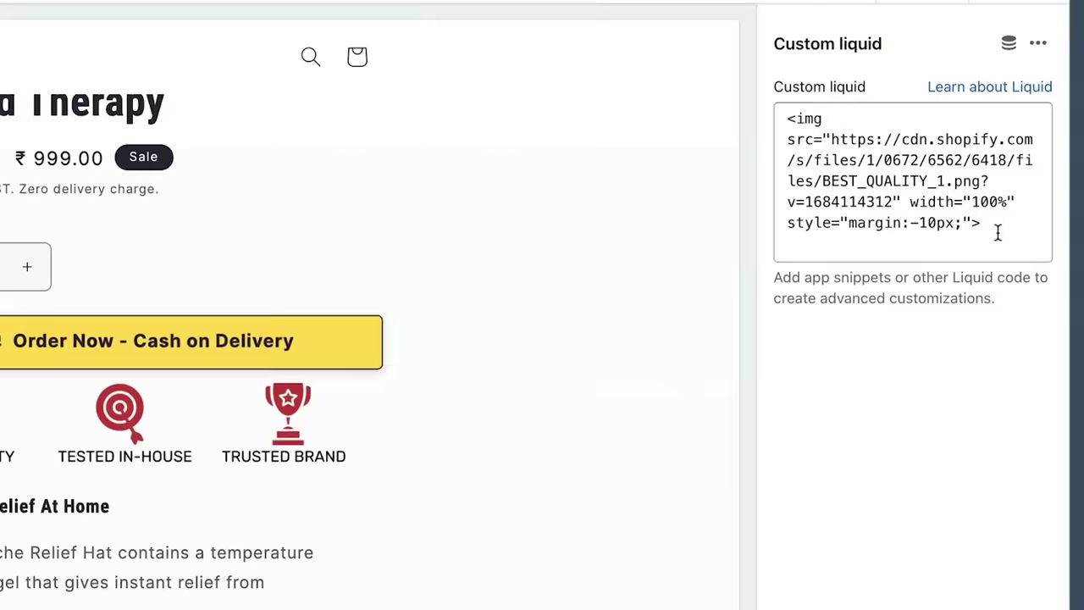
left_click_drag(998, 233, 787, 103)
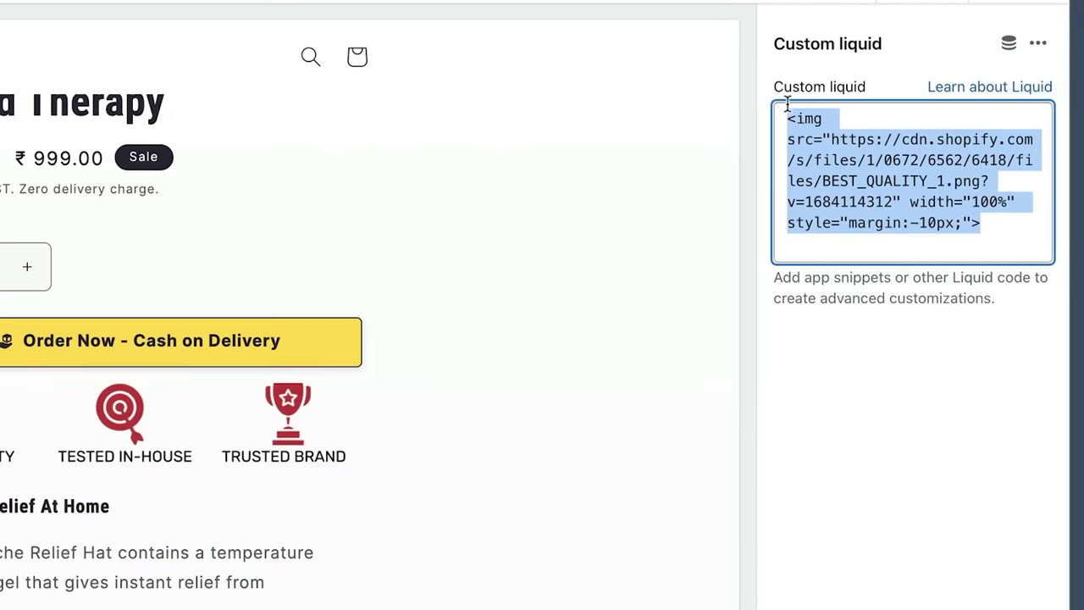
left_click(845, 490)
left_click_drag(833, 138, 955, 213)
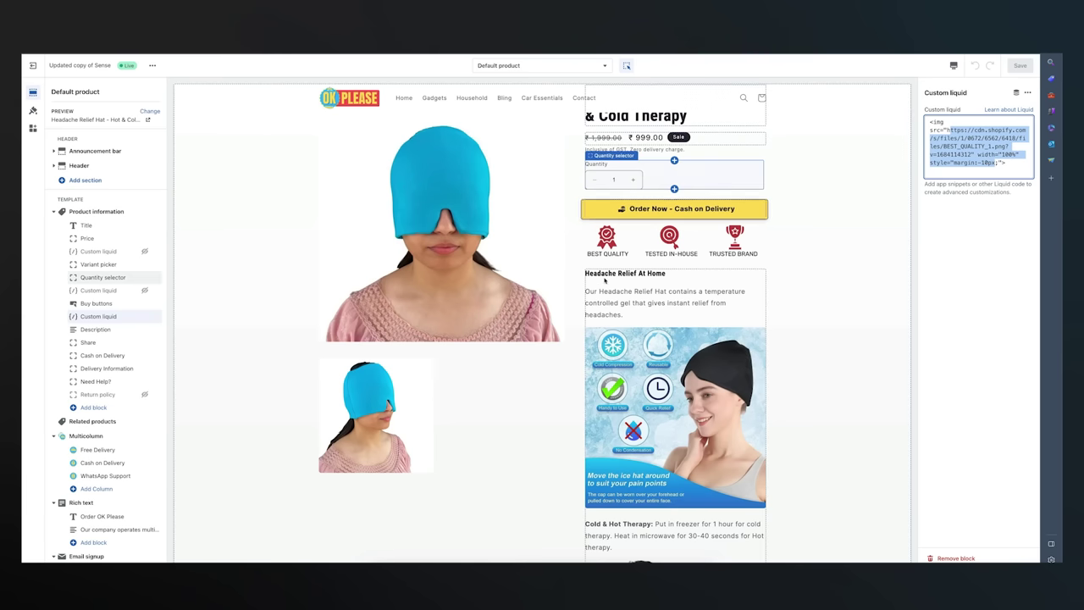
Examine the Description block's content and show the settings of the Cash on Delivery collapsible row
scroll(641, 259, "down", 5)
scroll(642, 258, "up", 5)
left_click(623, 169)
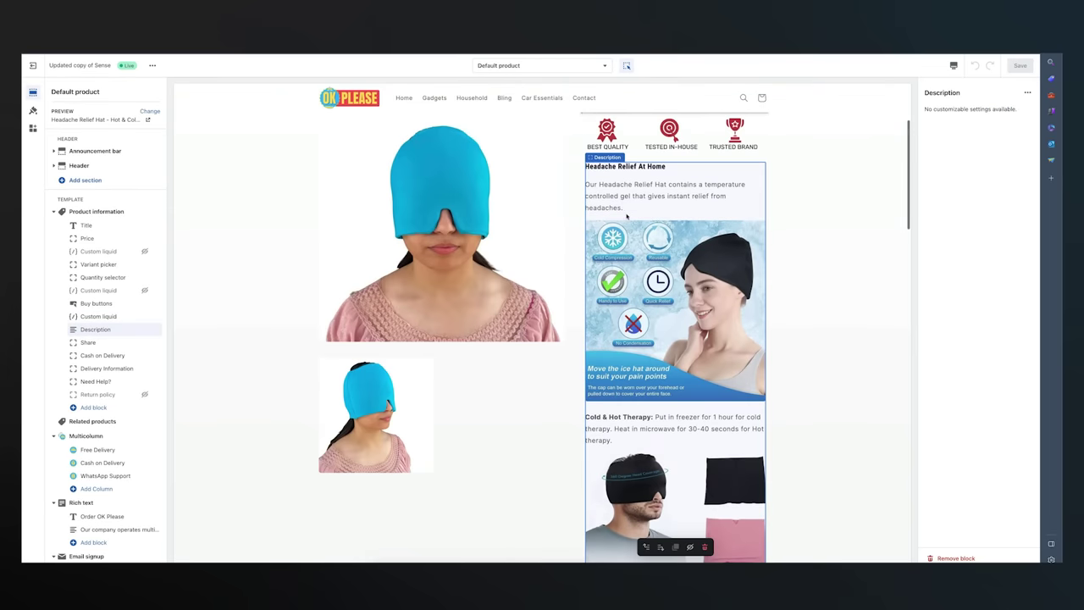
scroll(608, 265, "up", 3)
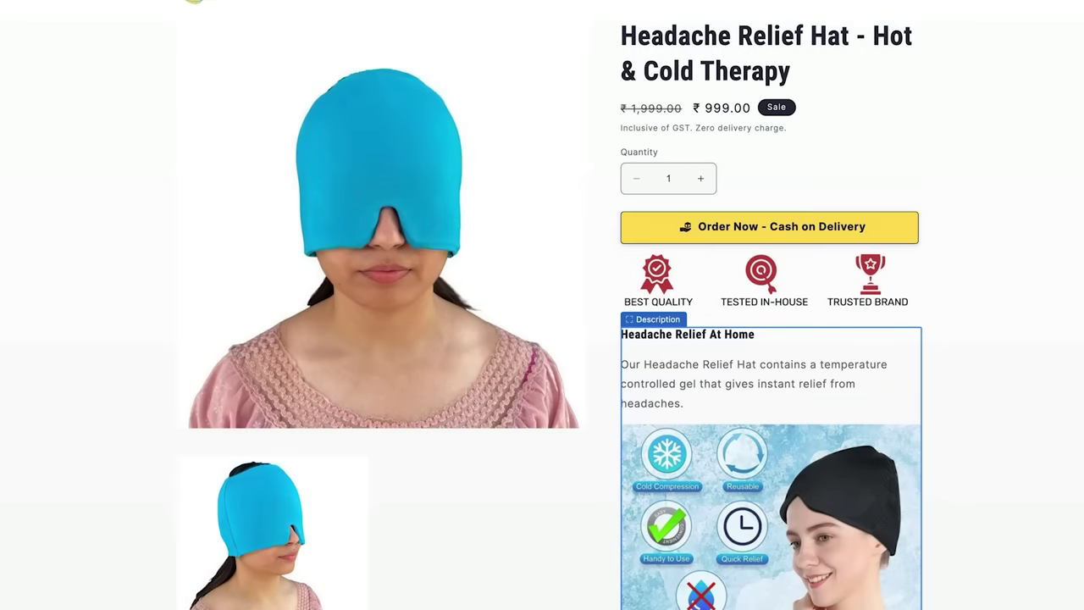
scroll(718, 355, "down", 4)
scroll(705, 269, "down", 15)
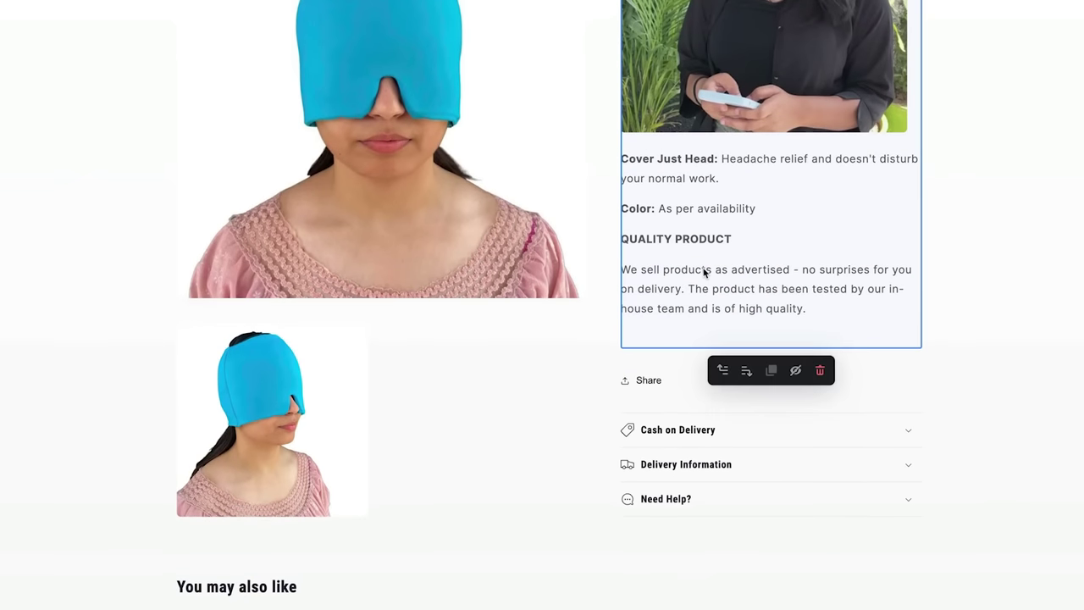
scroll(704, 272, "down", 3)
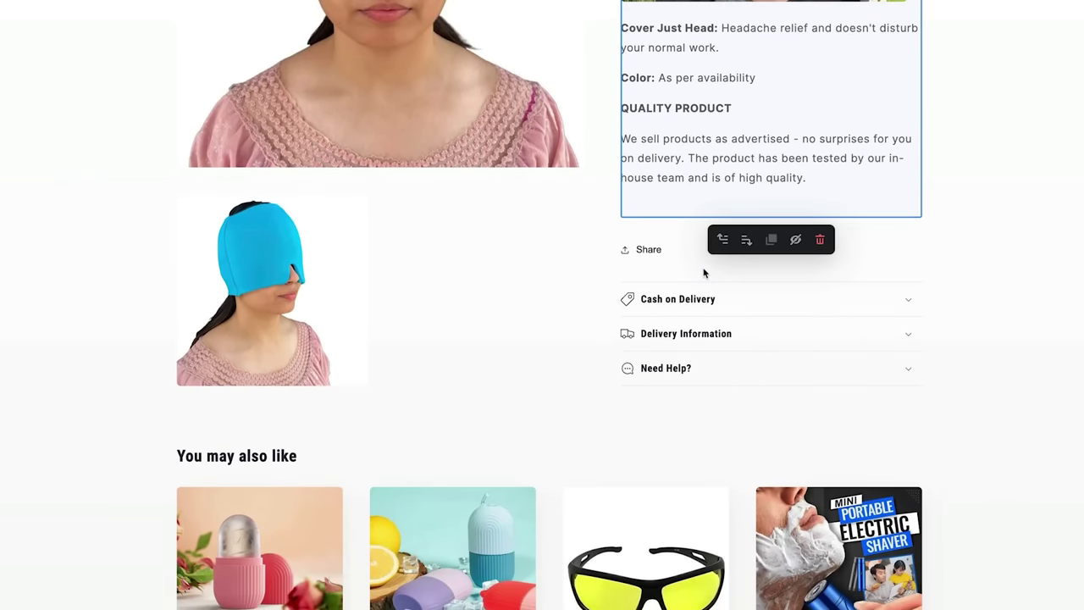
scroll(415, 276, "down", 2)
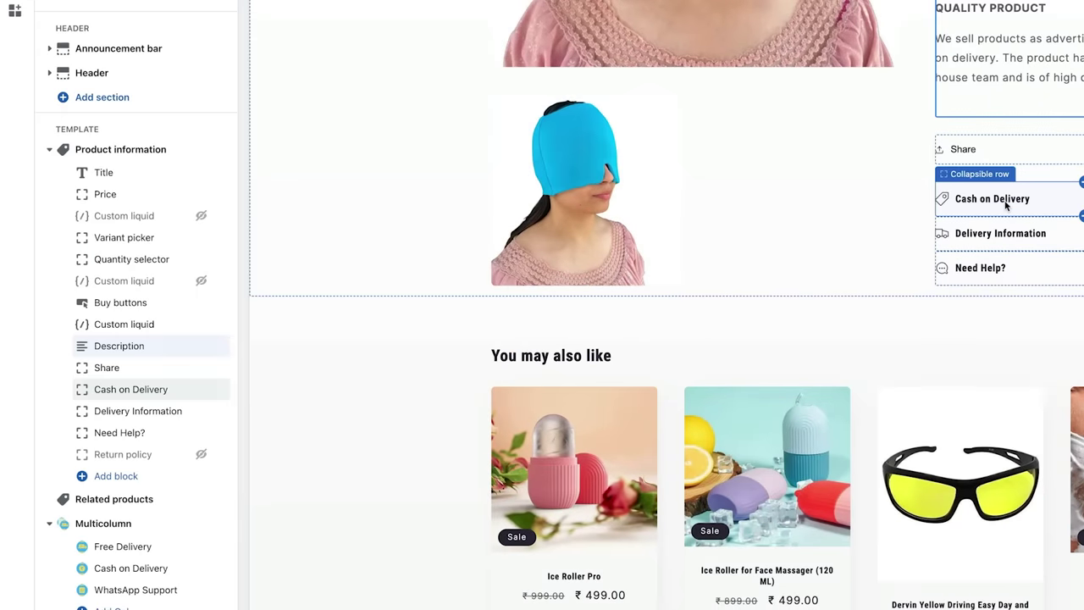
left_click(1006, 204)
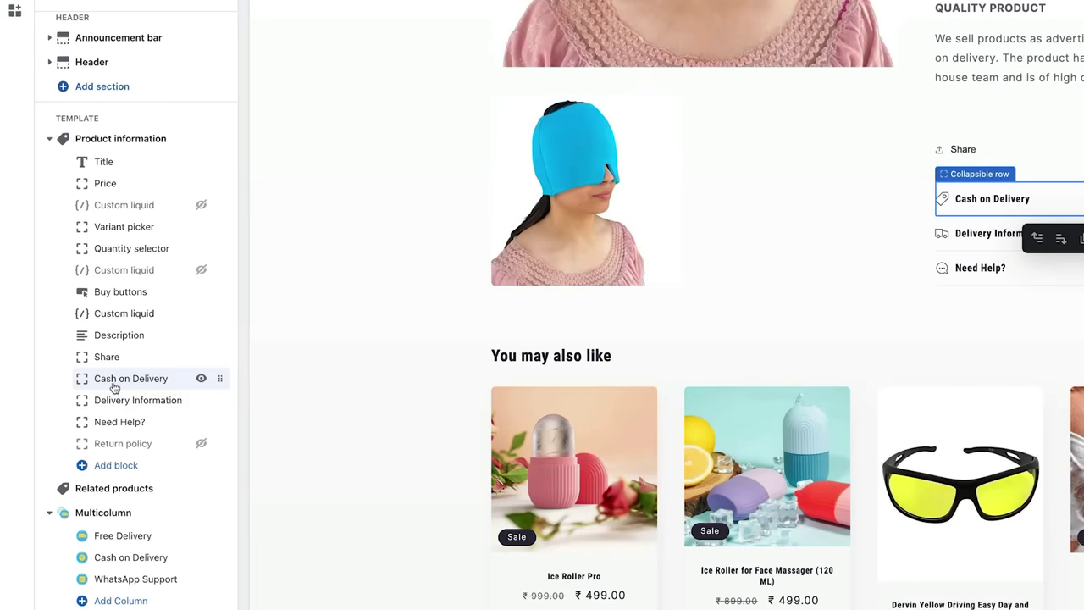
Add an Icon with text block to the Product information section and check its placement on the page
scroll(115, 381, "down", 3)
left_click(115, 336)
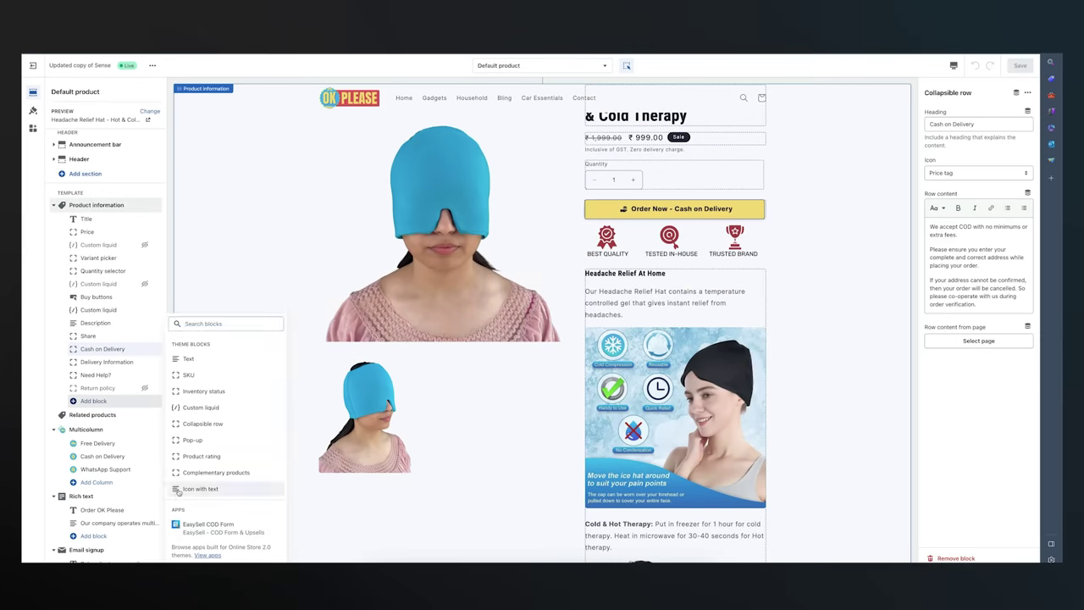
left_click(220, 487)
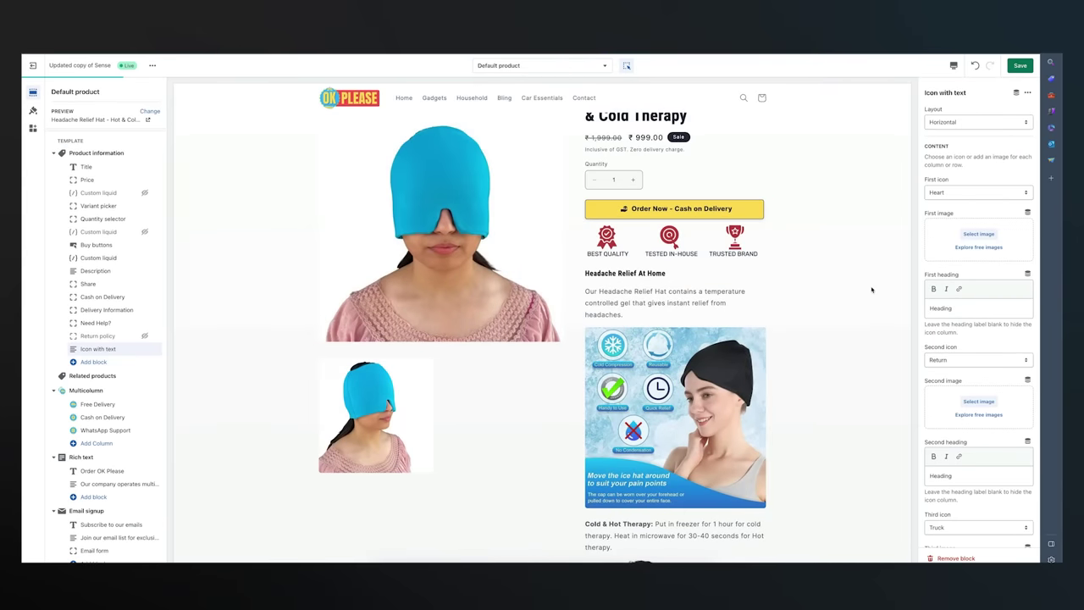
scroll(618, 233, "up", 3)
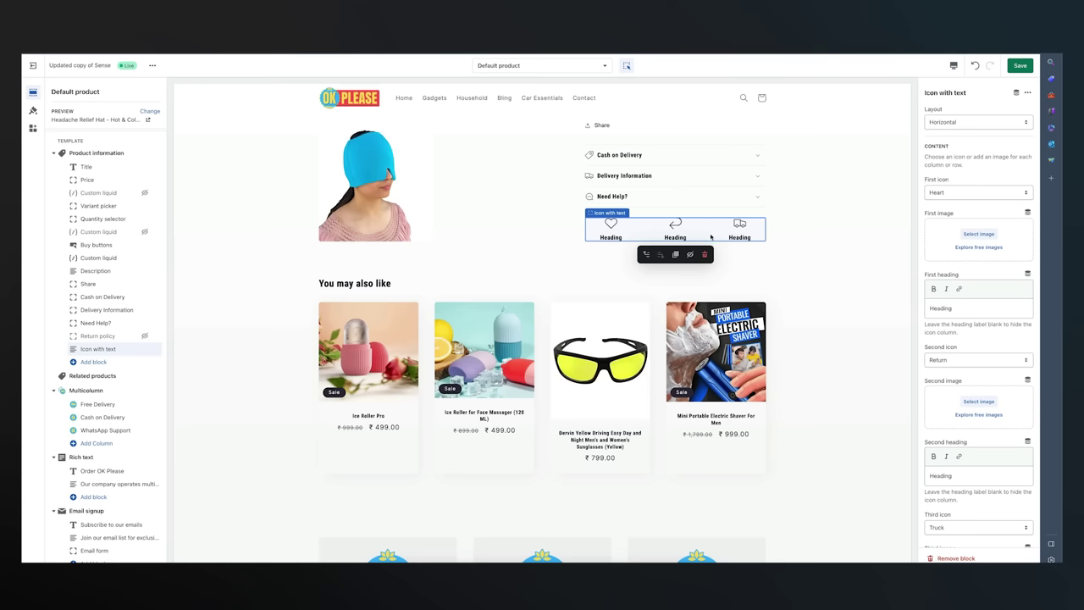
scroll(708, 247, "up", 10)
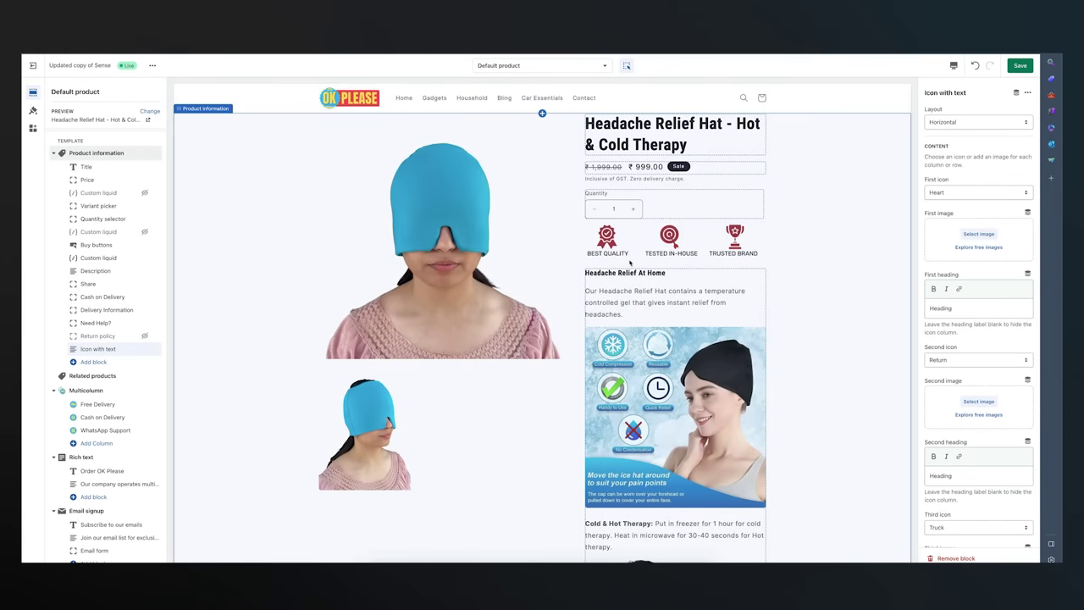
scroll(631, 262, "down", 10)
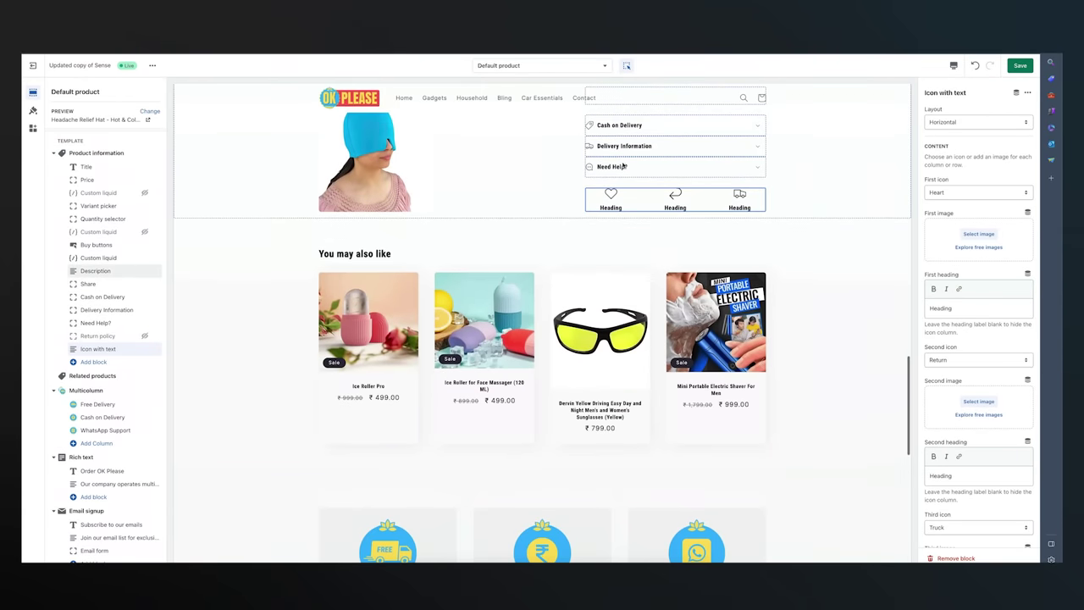
Look through the first icon's options for the Icon with text block and move the block directly below Buy buttons
left_click(656, 209)
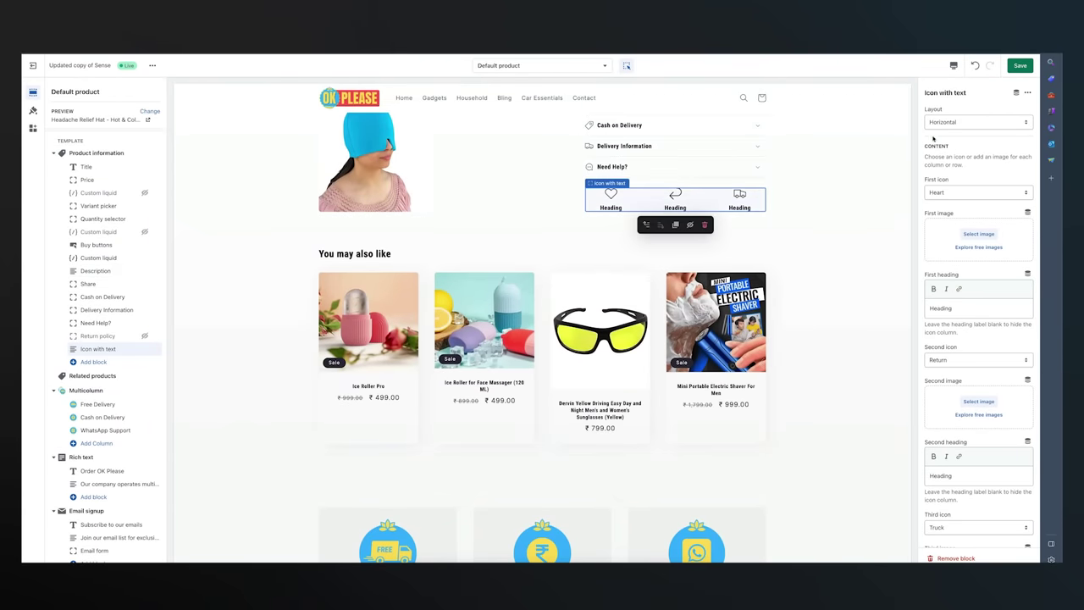
left_click(943, 194)
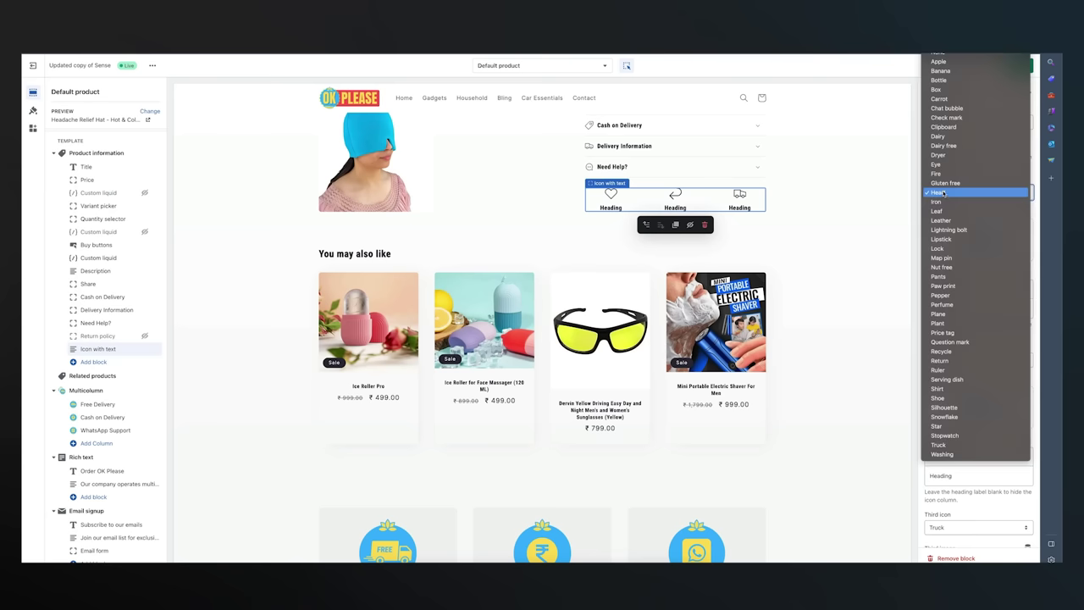
left_click(909, 240)
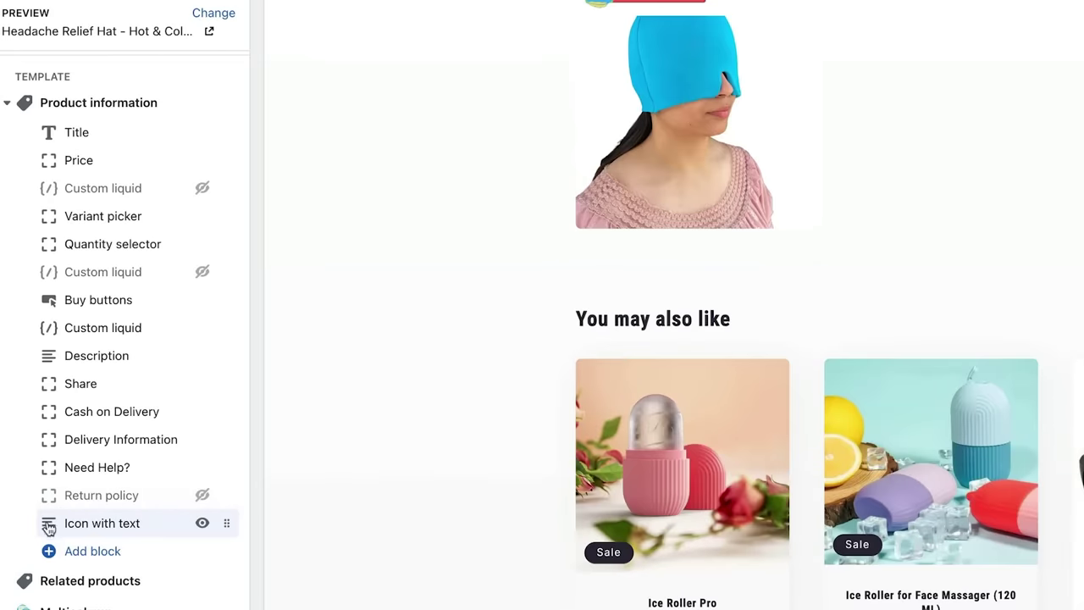
left_click_drag(230, 523, 234, 330)
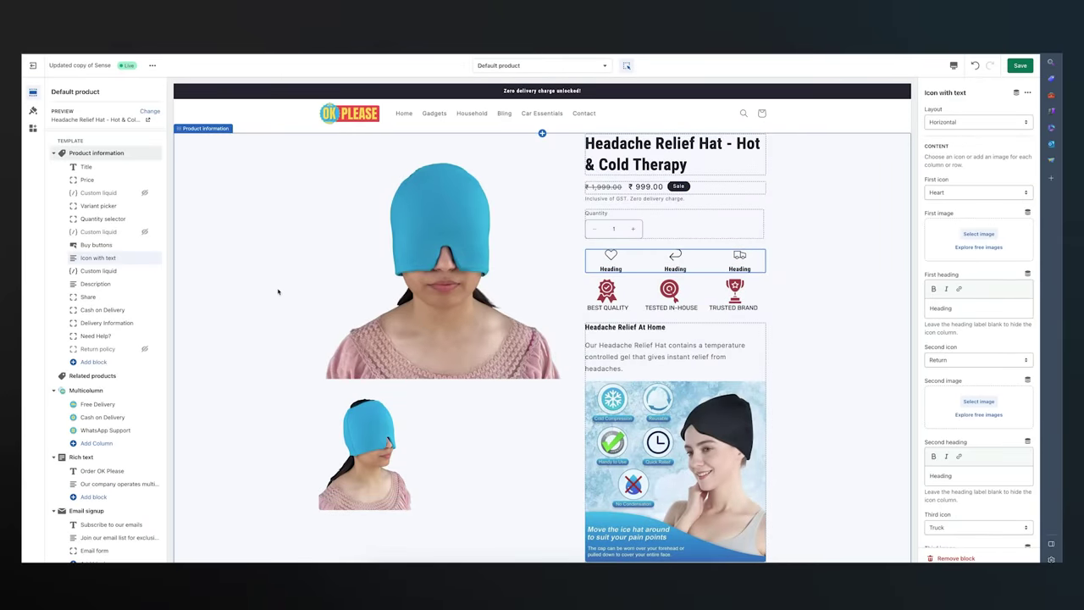
Review the product page's related products, delivery and support columns, and show the settings of the Order OK Please Rich text section
scroll(232, 334, "down", 2)
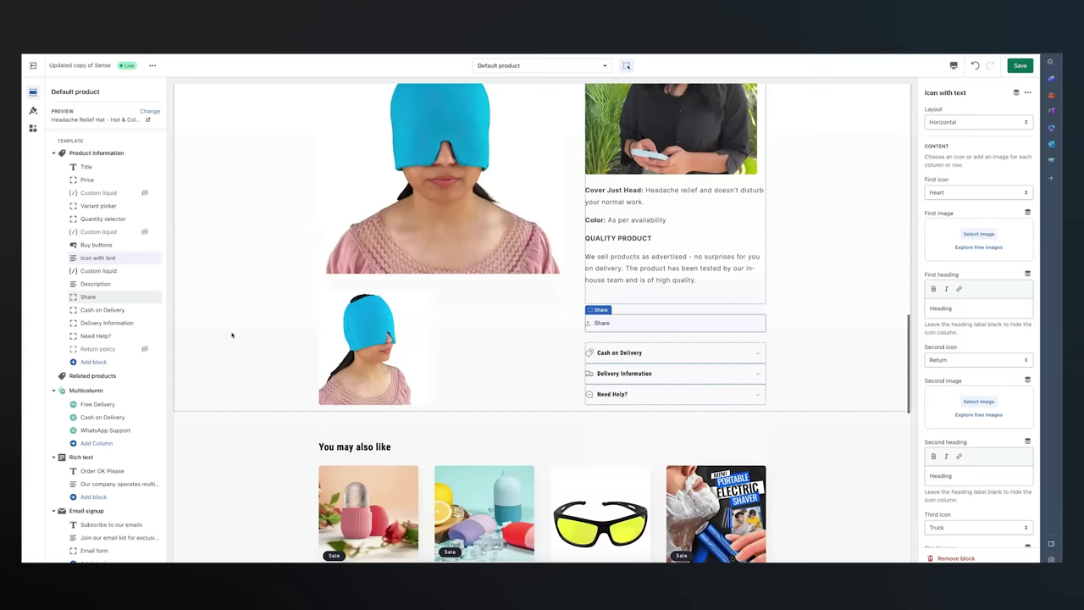
scroll(307, 354, "down", 4)
scroll(306, 353, "up", 4)
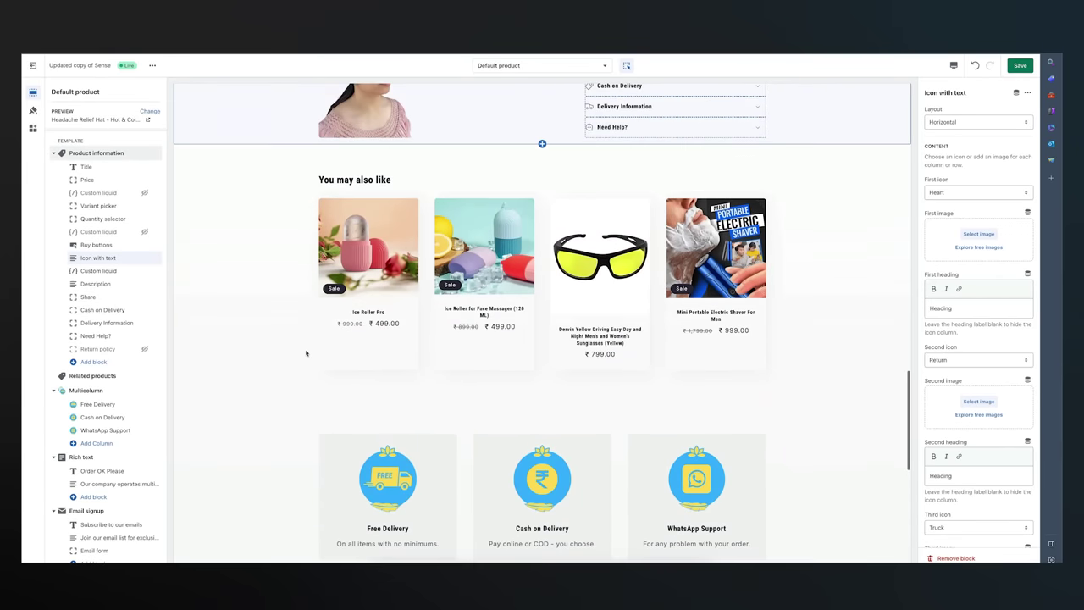
scroll(307, 354, "down", 5)
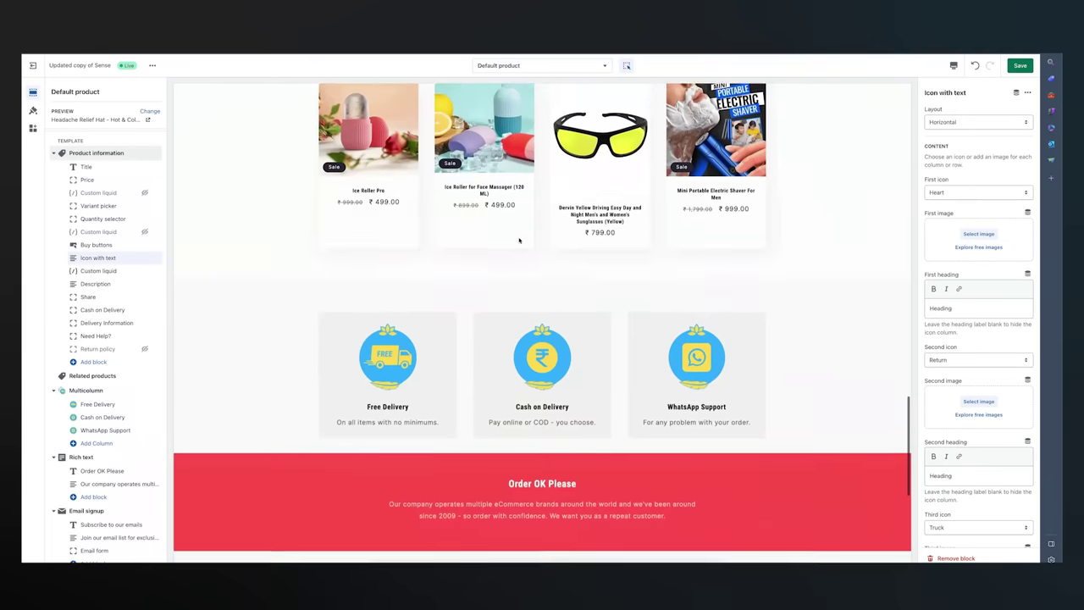
scroll(641, 382, "down", 2)
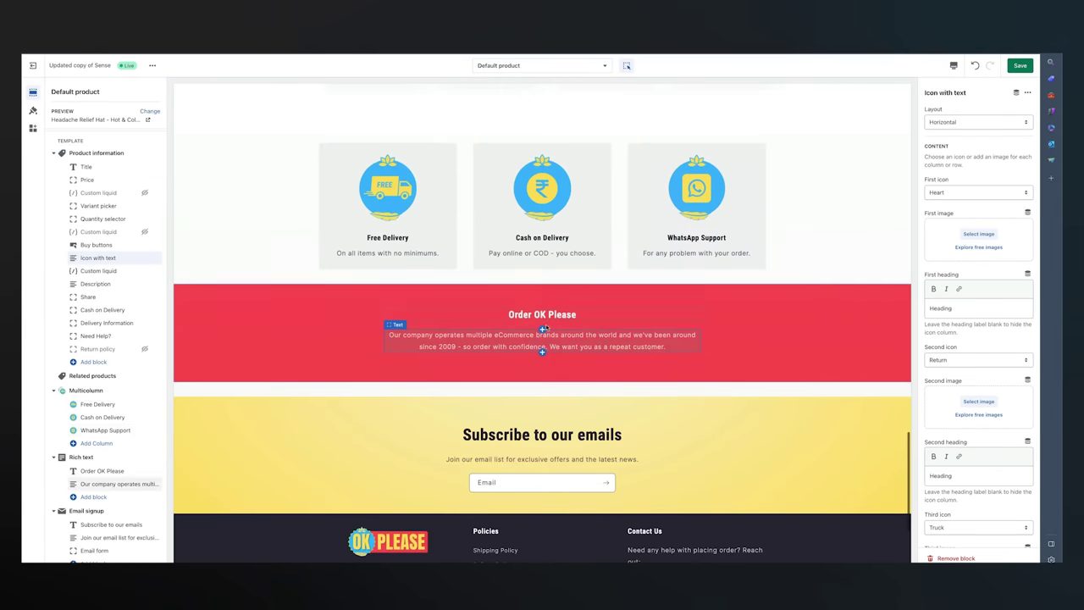
left_click(323, 348)
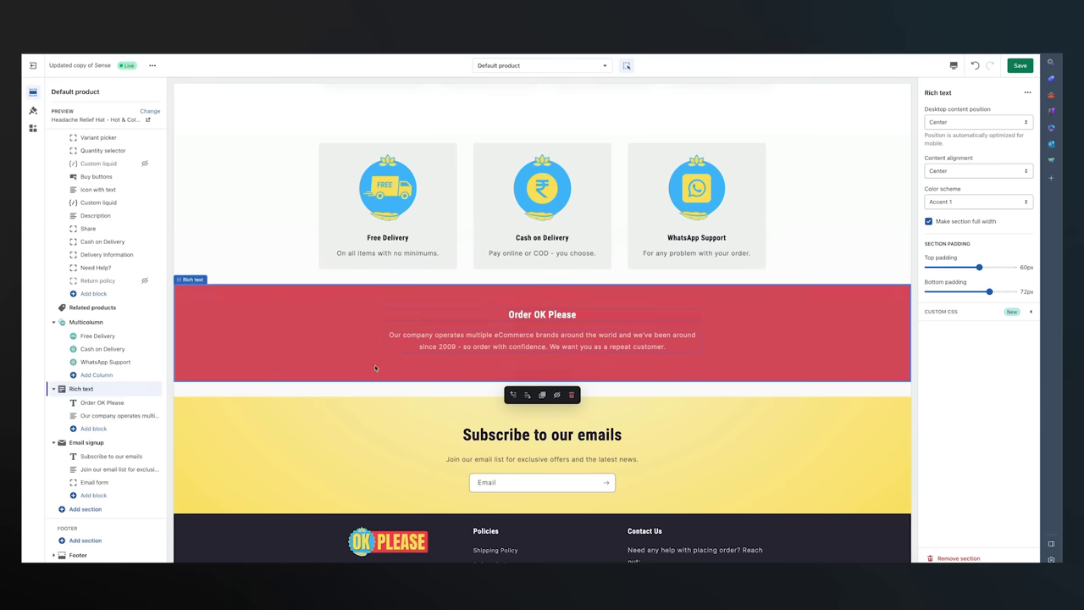
scroll(374, 364, "down", 3)
scroll(362, 467, "up", 10)
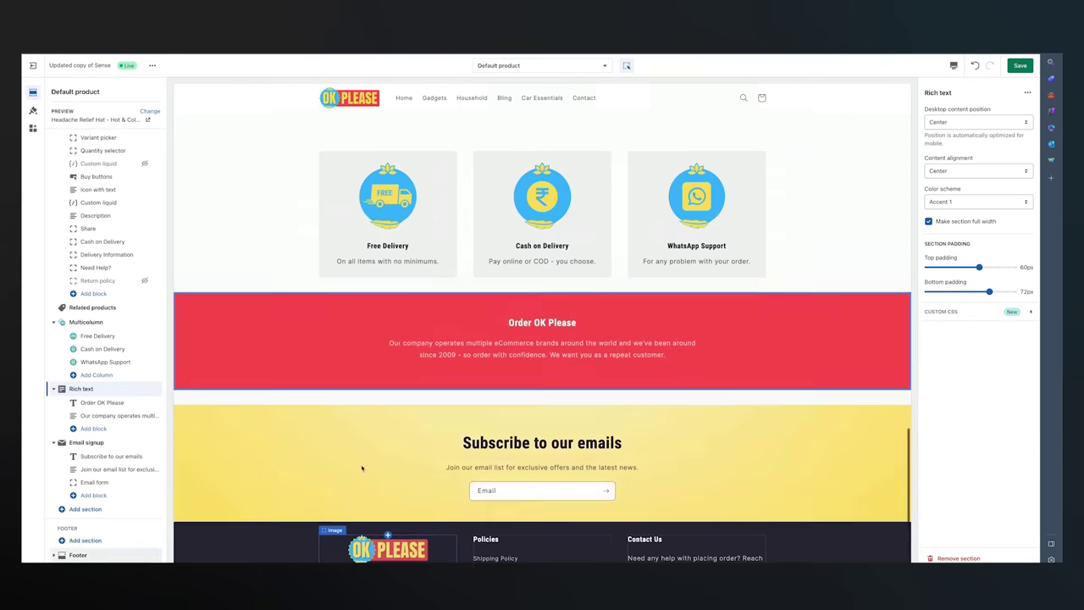
scroll(361, 467, "up", 3)
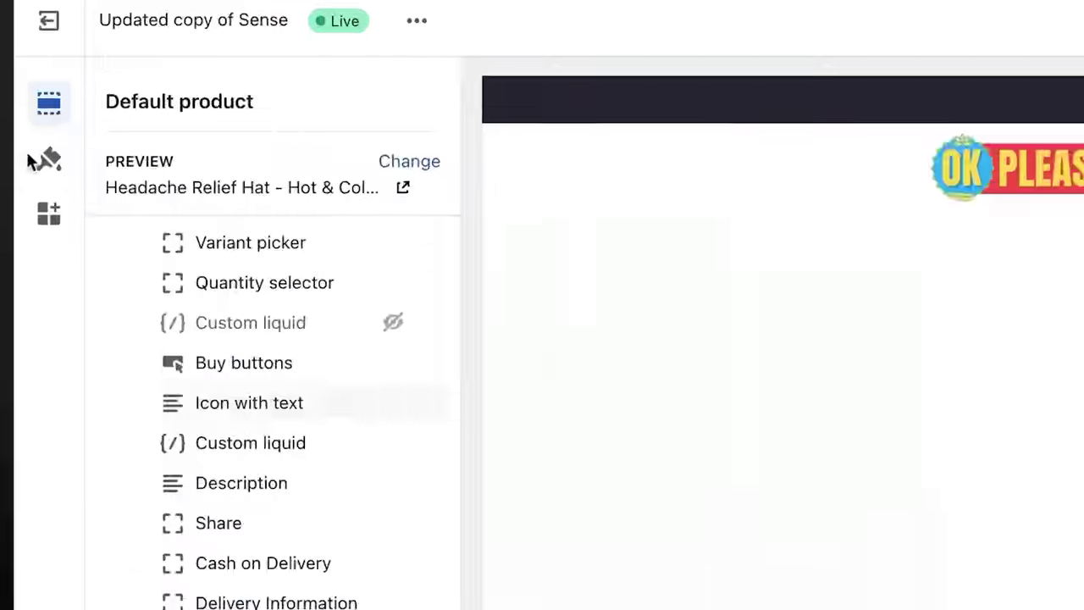
Open the theme settings and check the available cart types in the Cart settings
left_click(33, 110)
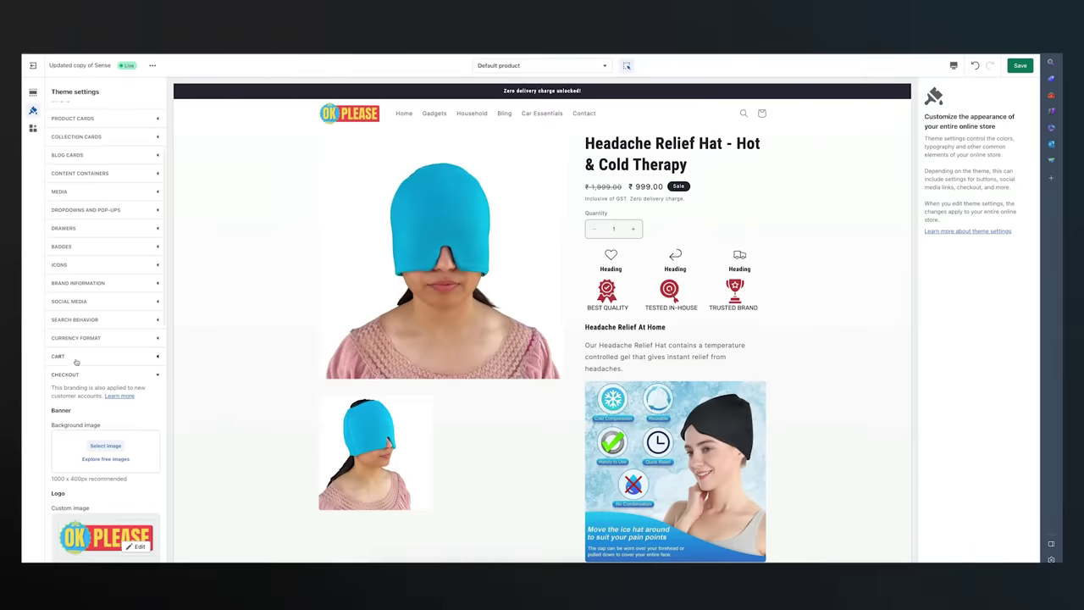
left_click(75, 359)
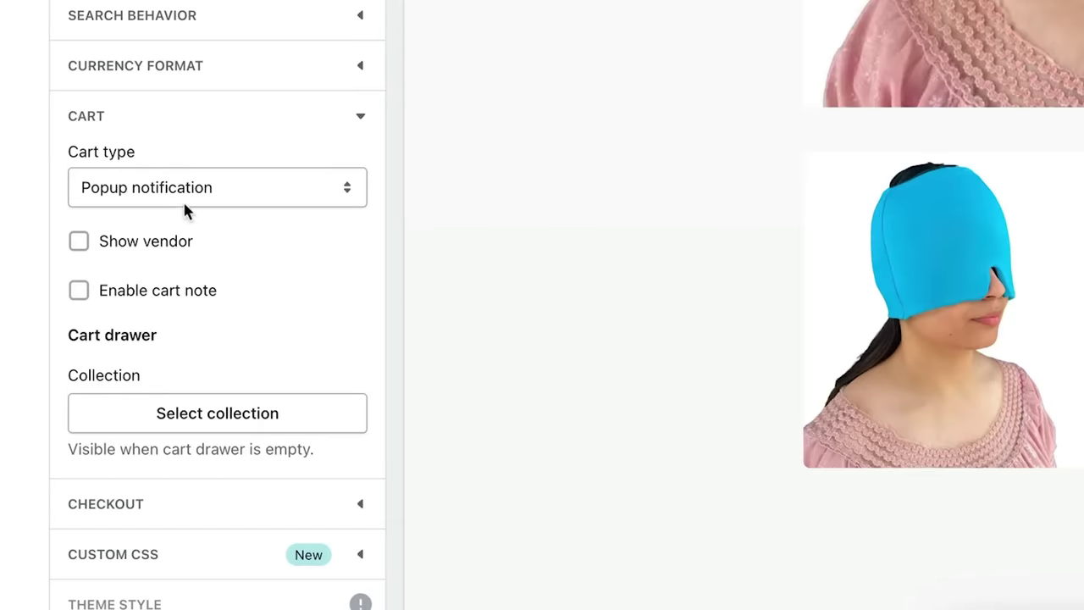
left_click(185, 200)
left_click(300, 239)
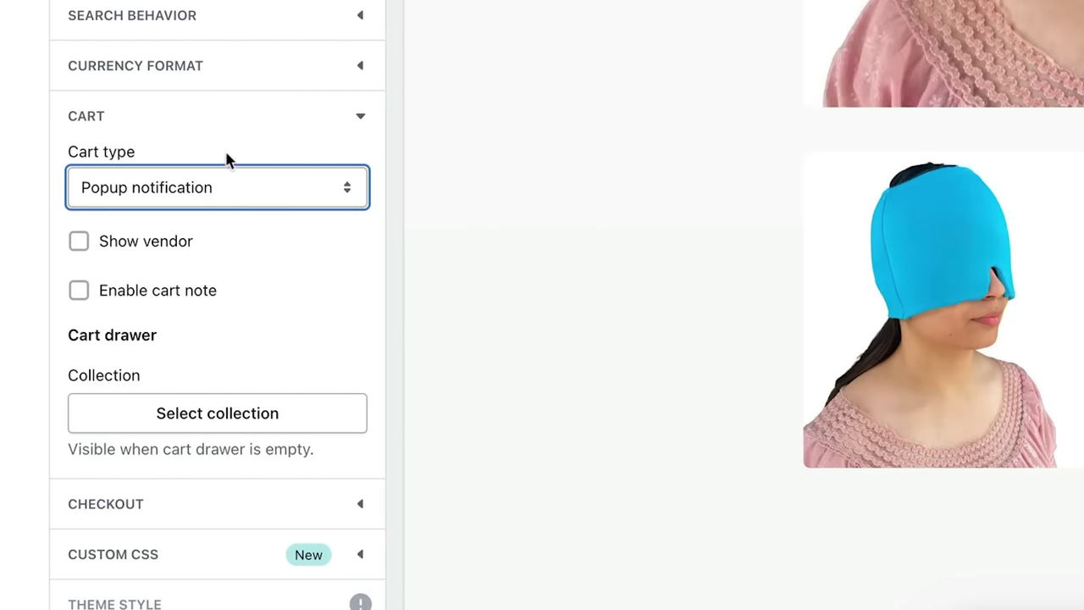
left_click(222, 123)
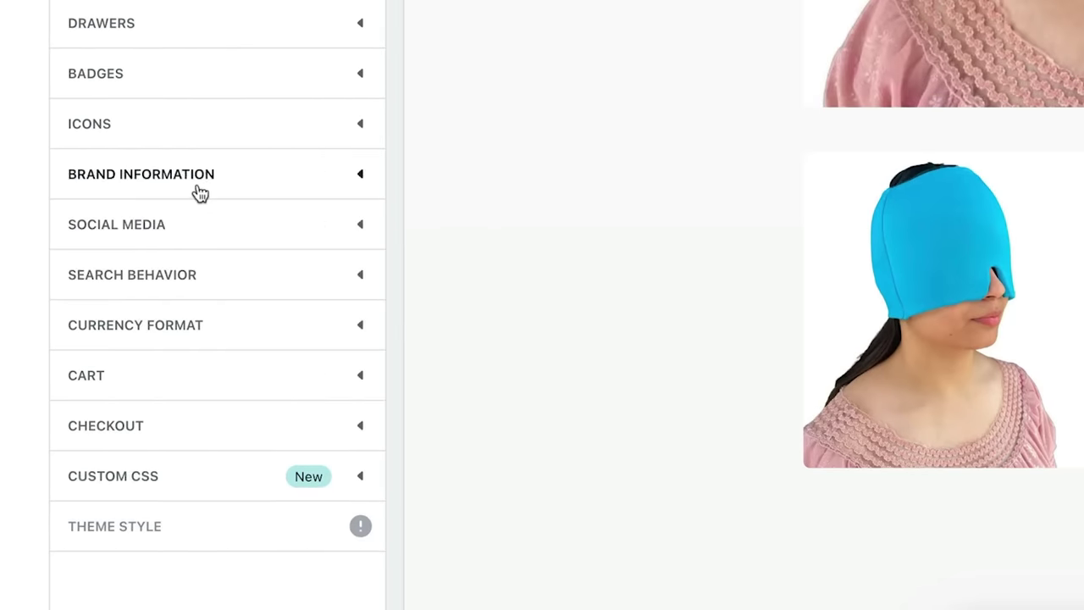
Expand the Checkout theme settings and review their banner, logo and other branding options
left_click(162, 427)
scroll(164, 428, "down", 15)
scroll(183, 101, "up", 3)
scroll(184, 102, "up", 10)
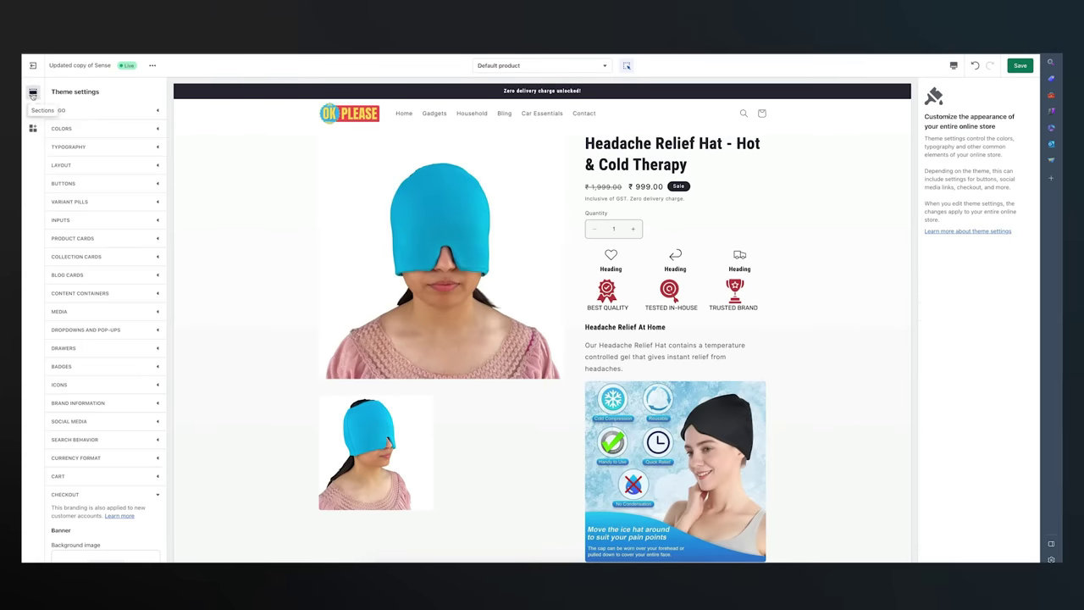
Return to the product template's sections and review the page down to the Rich text section
left_click(32, 93)
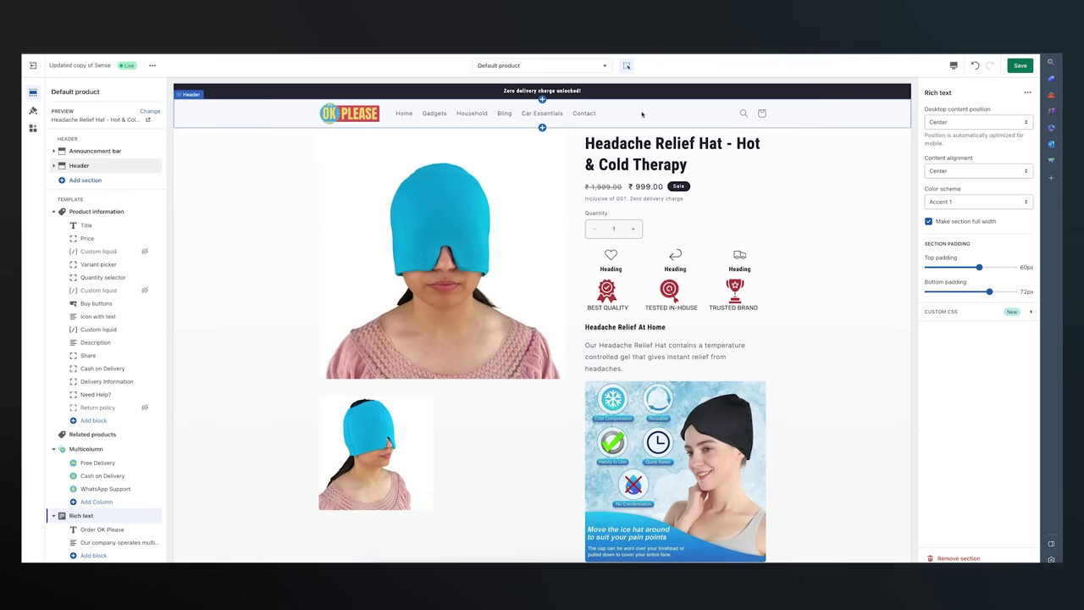
scroll(615, 250, "down", 15)
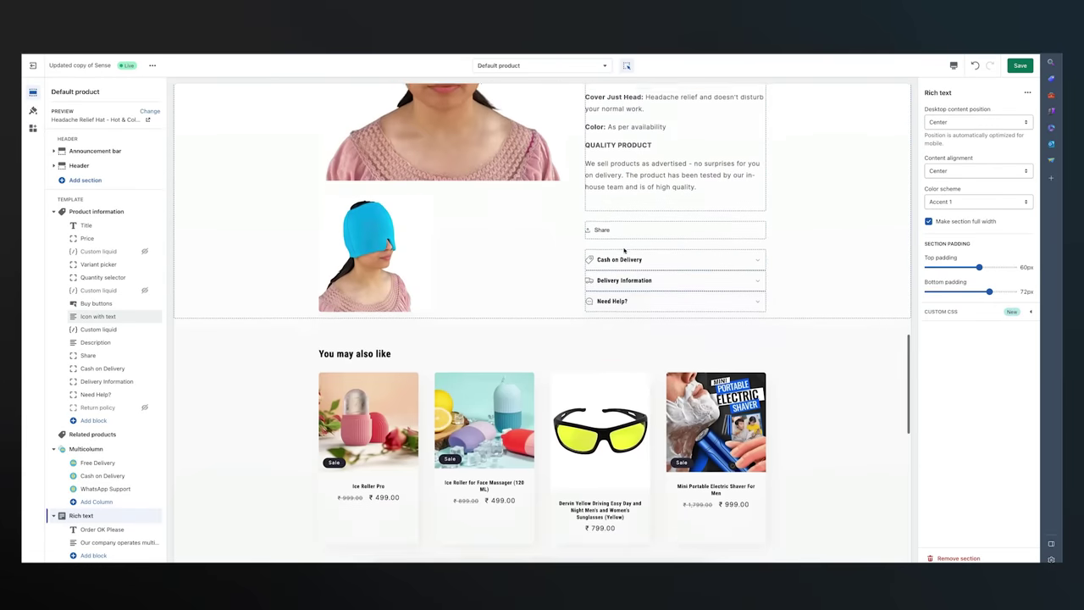
scroll(624, 250, "down", 10)
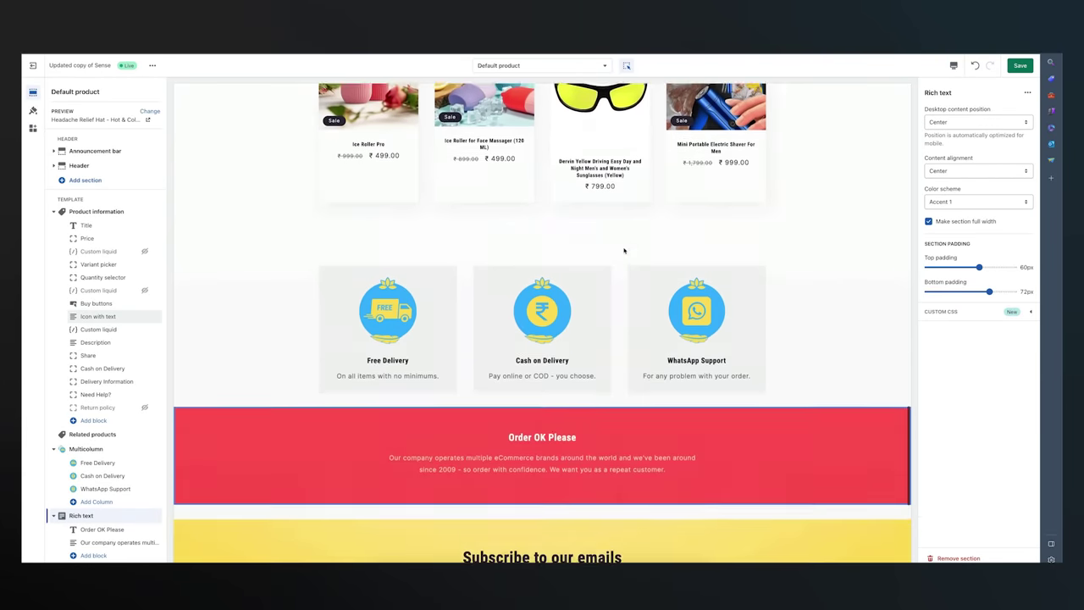
Review the Headache Relief Hat product page from its product information down through the description images
scroll(624, 250, "up", 20)
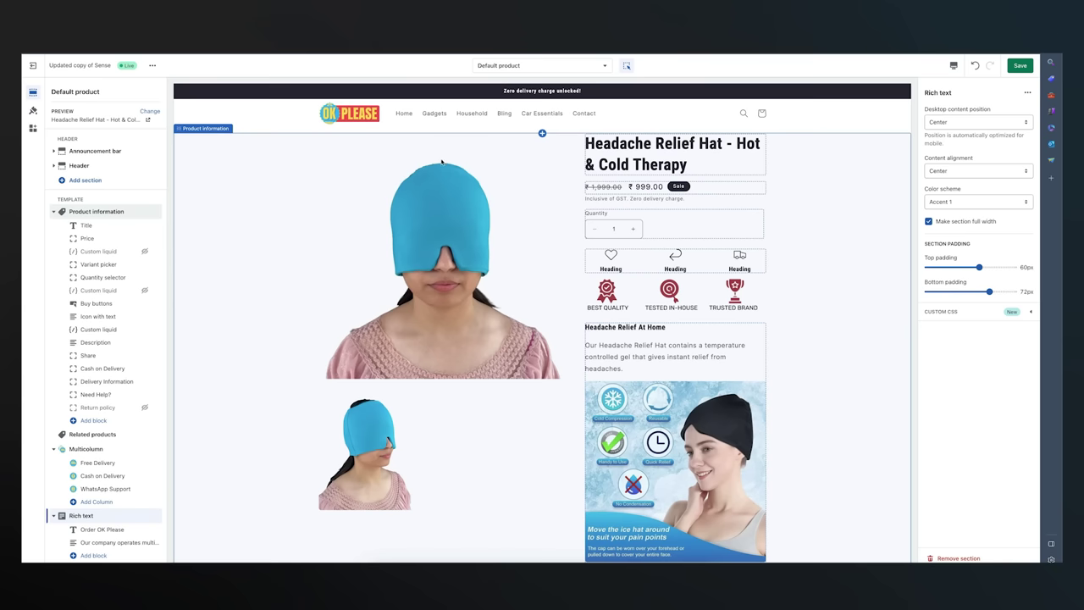
scroll(433, 172, "down", 10)
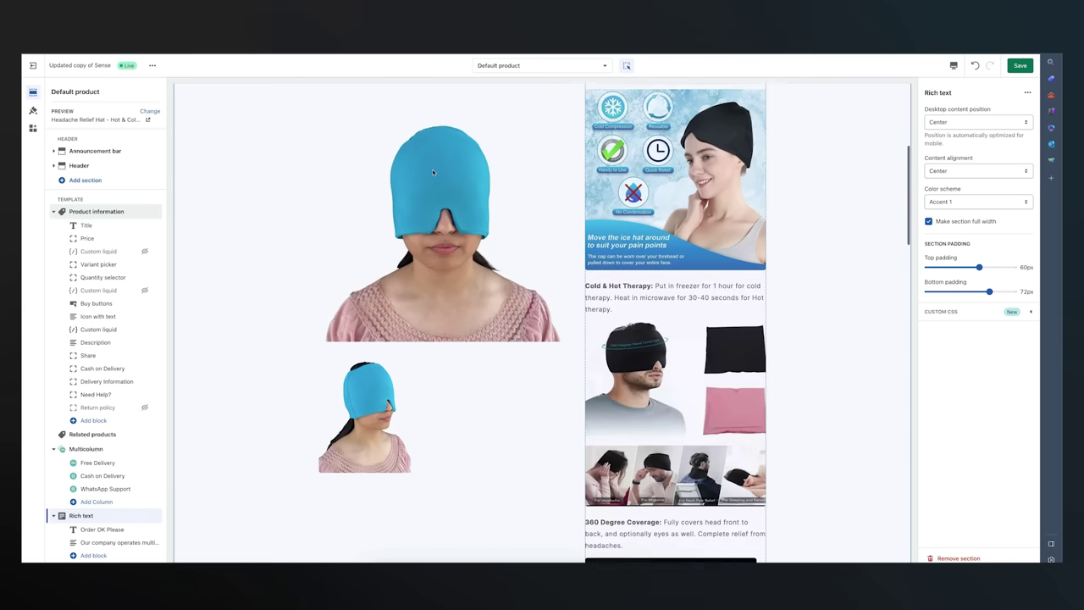
scroll(433, 172, "down", 8)
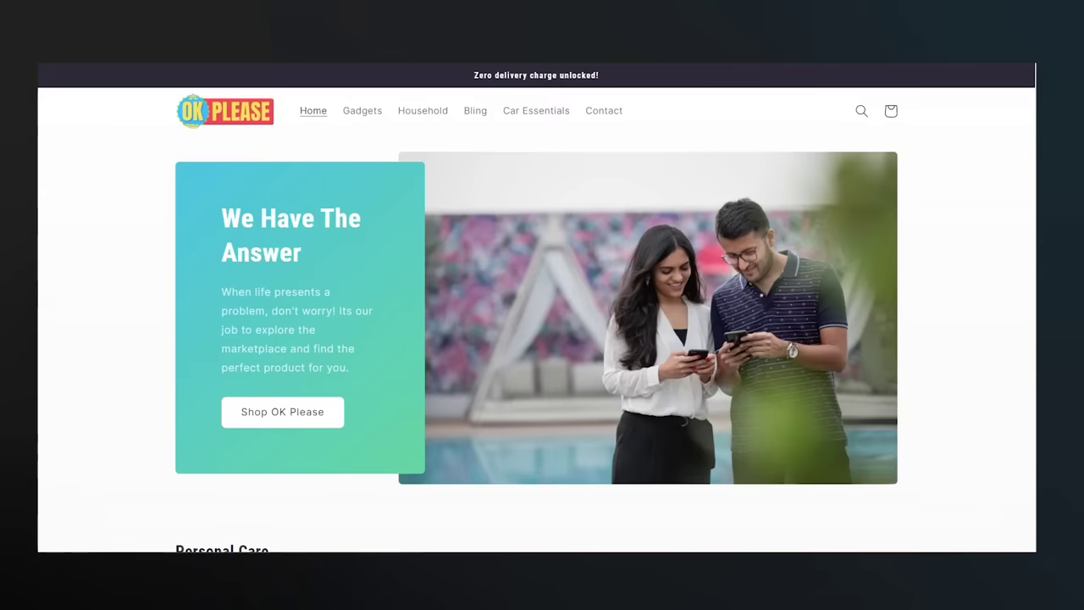
Find the Headache Relief Hat under Personal Care on the live store and open its Cash on Delivery order form
scroll(640, 200, "down", 5)
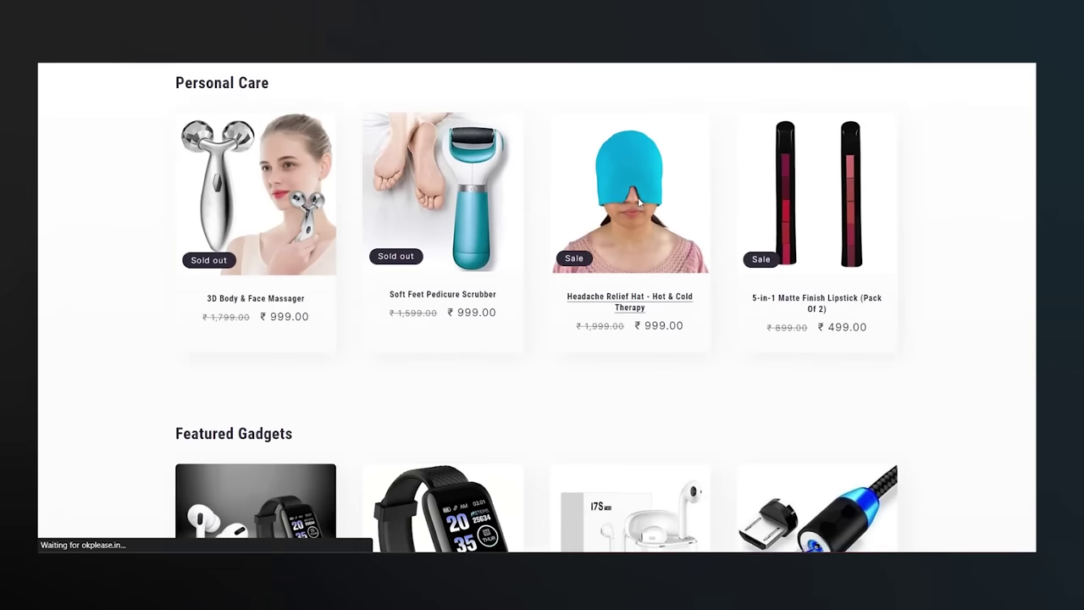
left_click(751, 345)
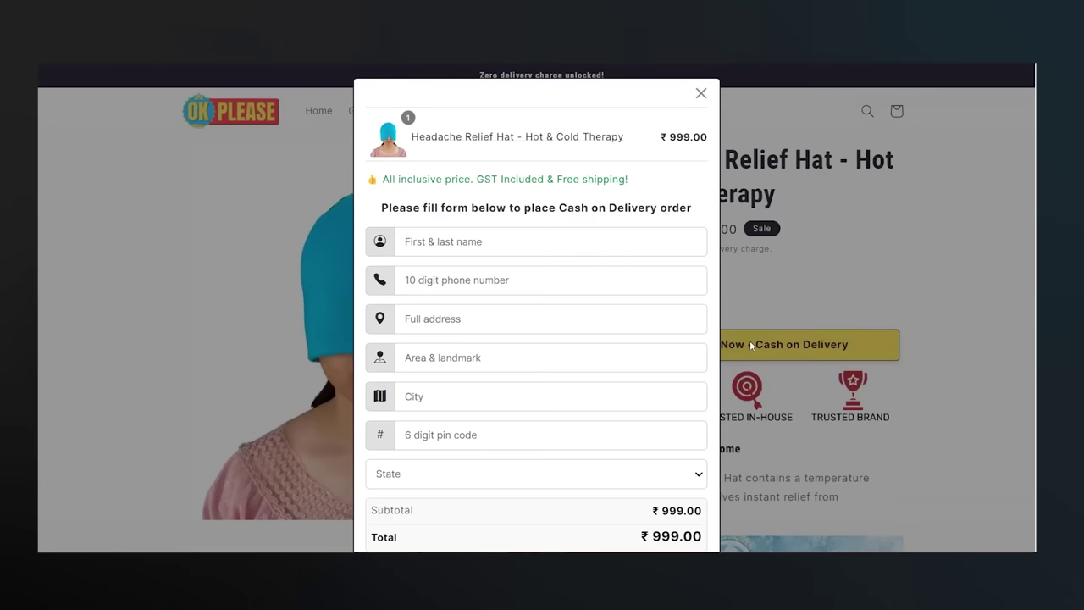
scroll(711, 295, "down", 3)
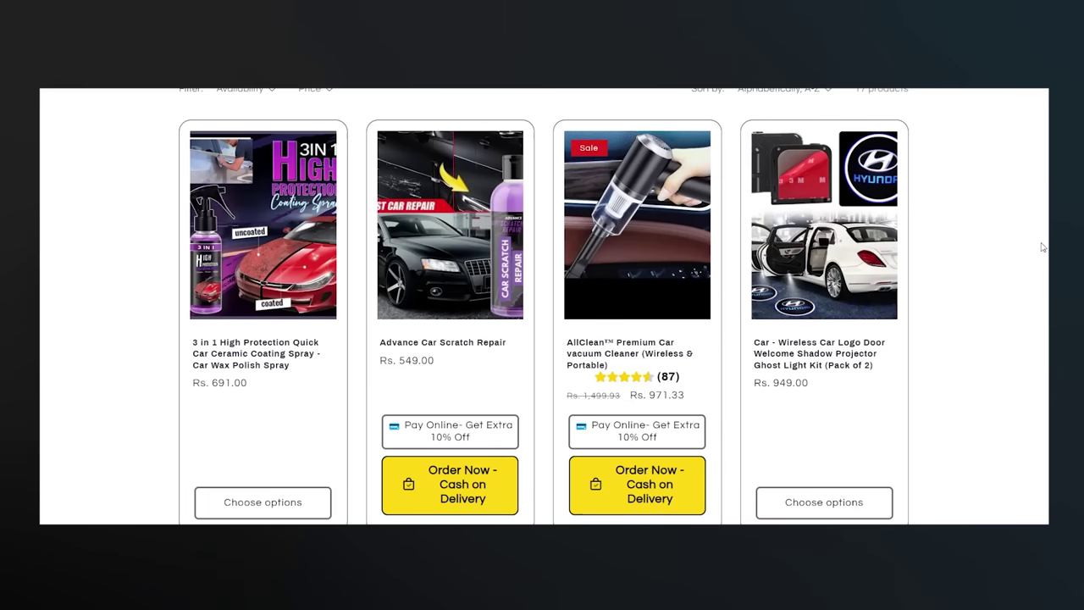
Choose online payment for Advance Car Scratch Repair in the car products store and proceed from the cart to checkout
left_click(497, 435)
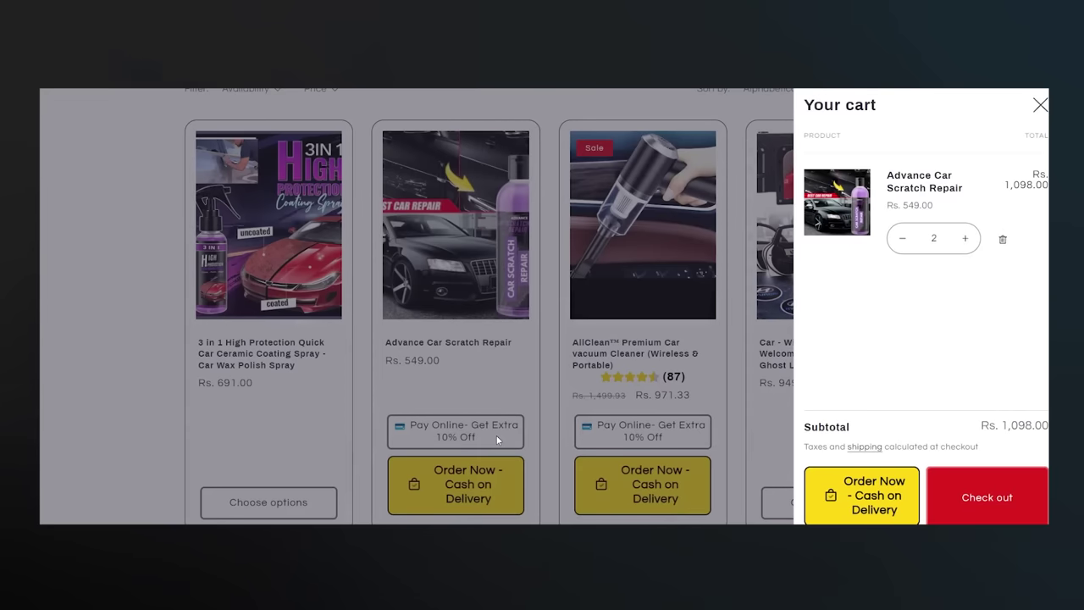
left_click(1014, 500)
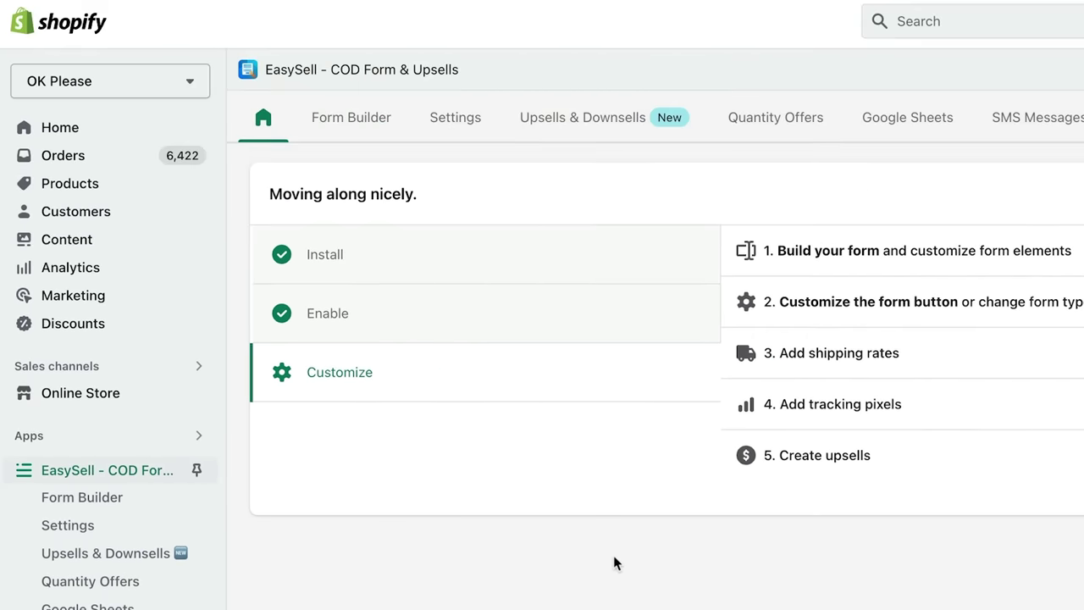
Open the EasySell Form Builder and examine the Phone field's error message and advanced options
left_click(351, 122)
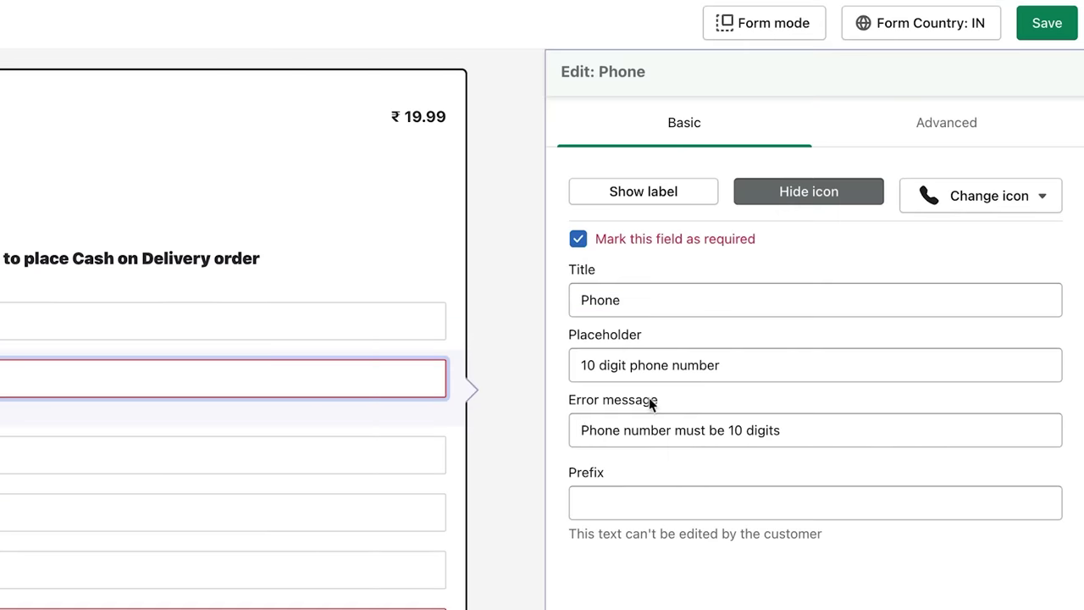
left_click_drag(582, 430, 801, 431)
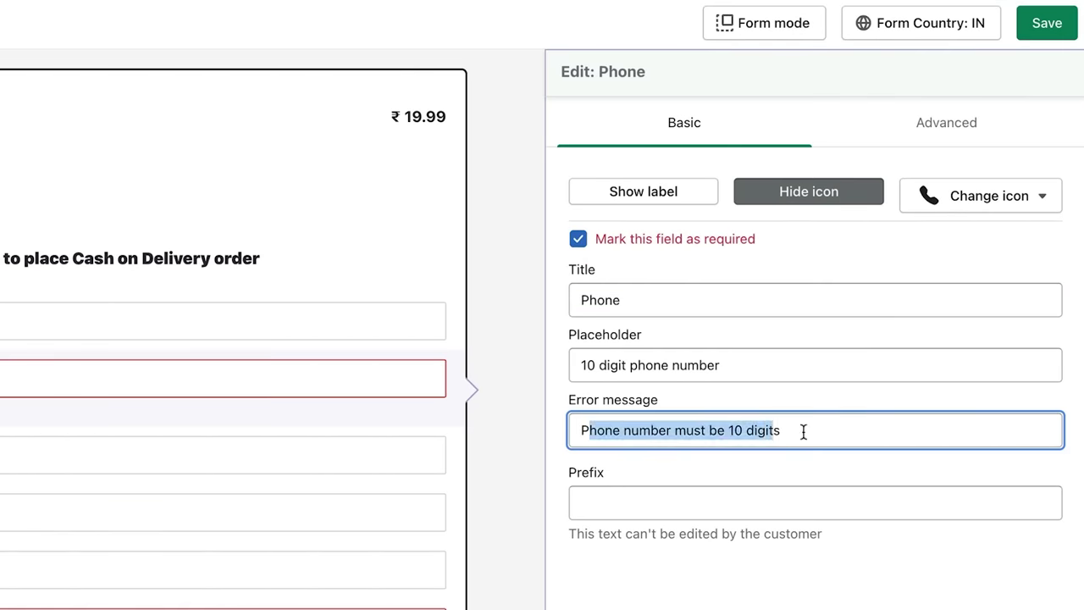
left_click(955, 140)
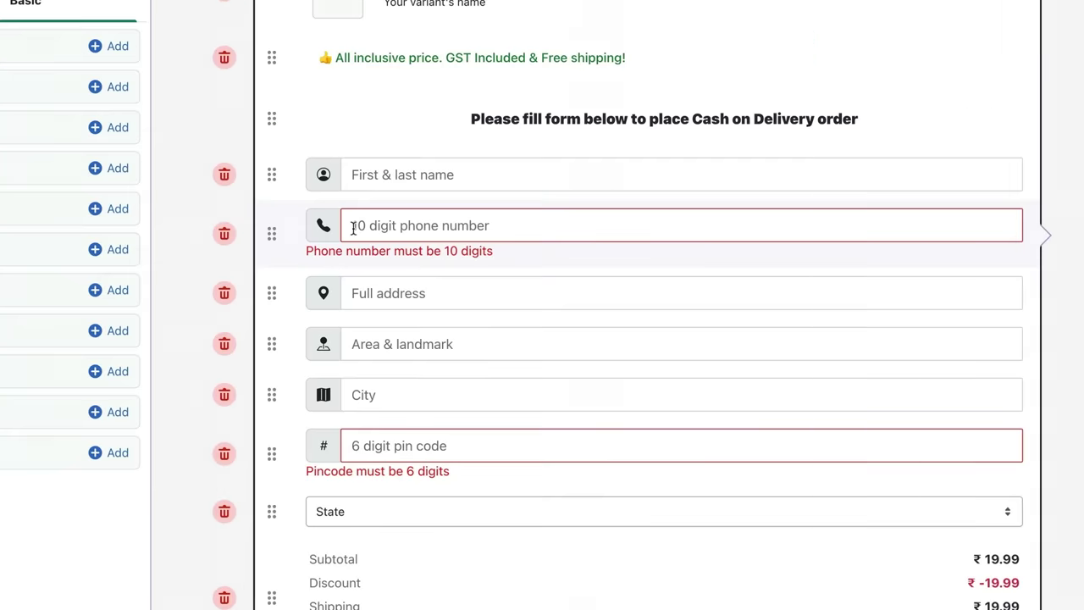
left_click_drag(733, 323, 643, 319)
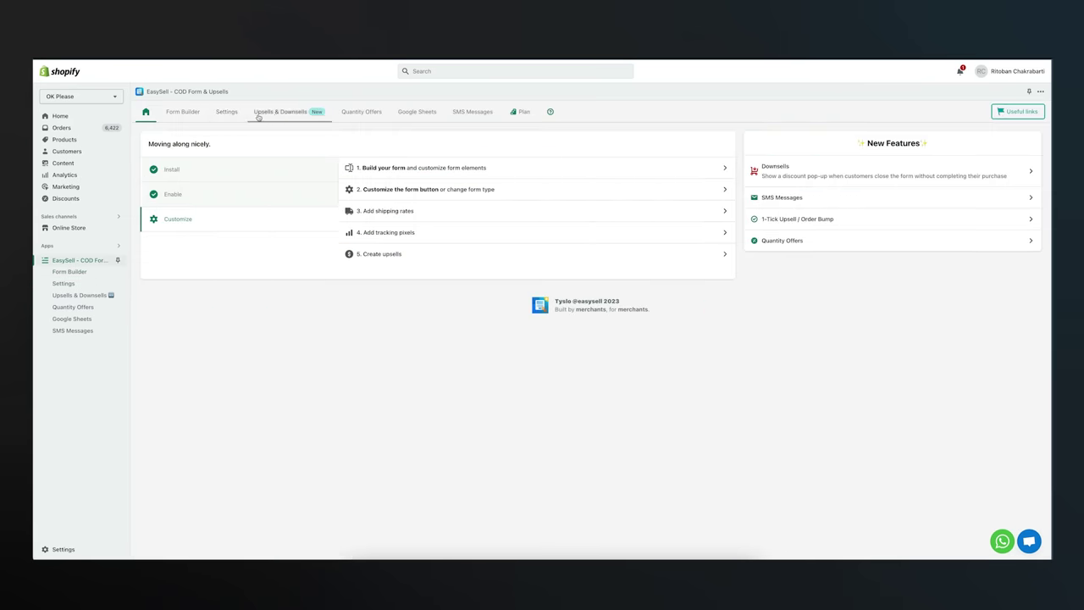
Open the EasySell settings, and view and close the Cash on Delivery pop-up form on the Ice Roller for Face page
left_click(227, 117)
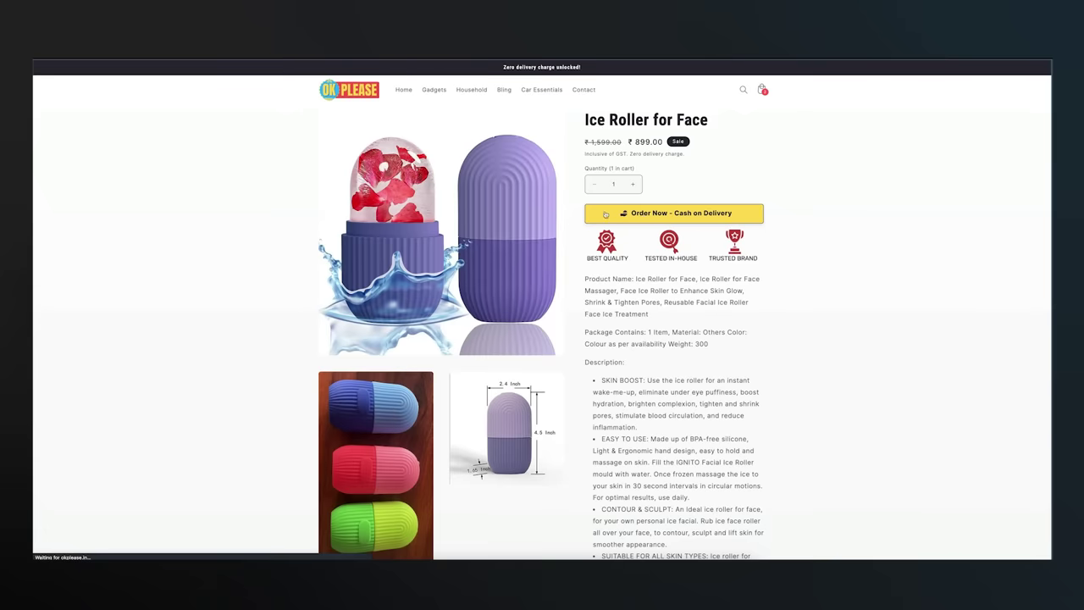
left_click(645, 216)
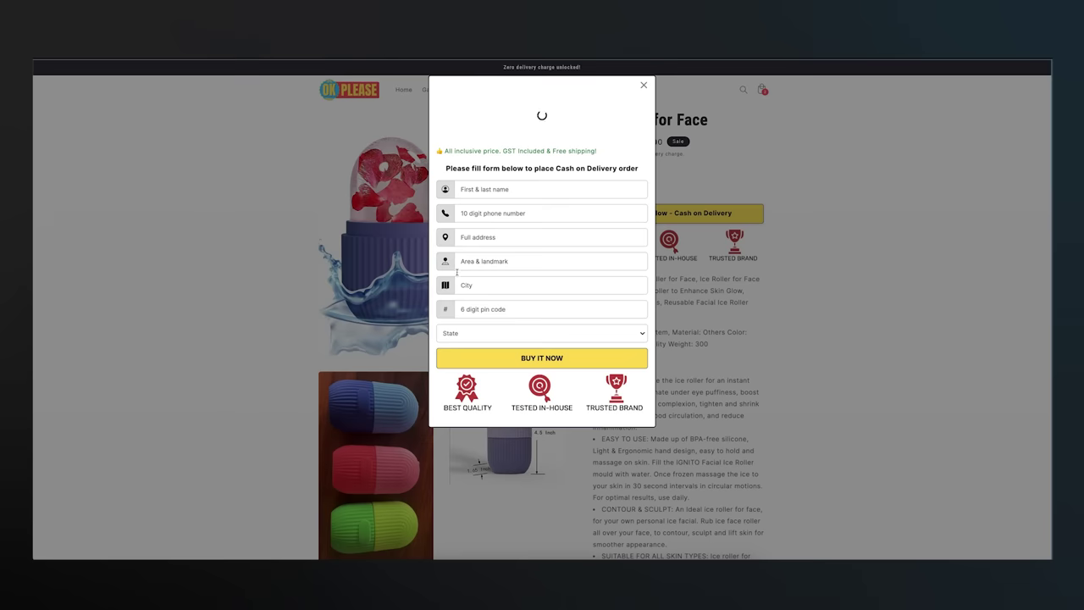
left_click(644, 86)
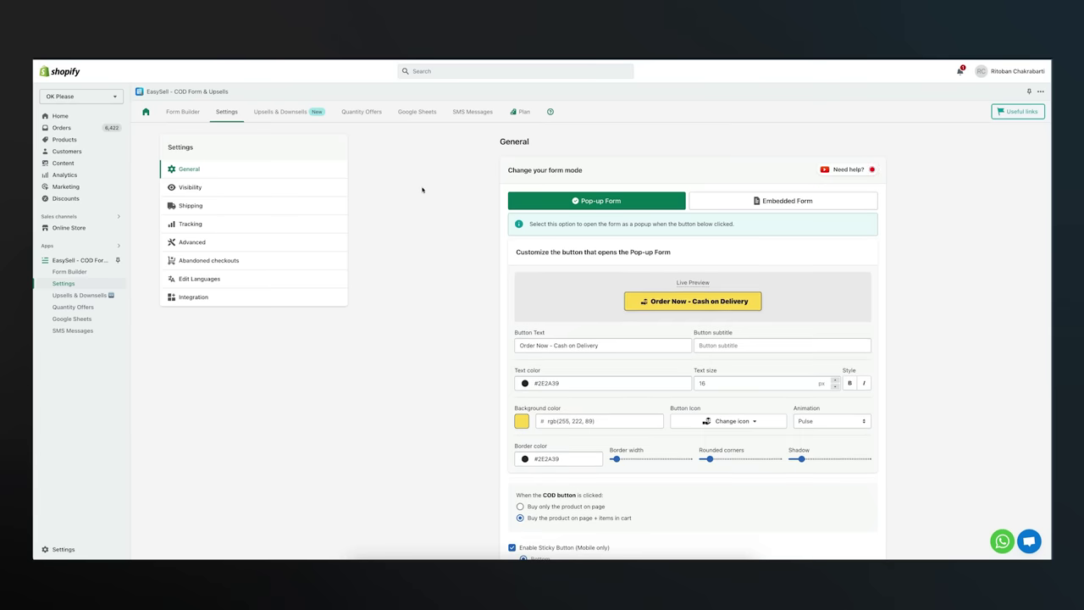
Review the General settings for the form mode, the order button's text, colors and animation, and the COD button behavior
scroll(508, 187, "down", 1)
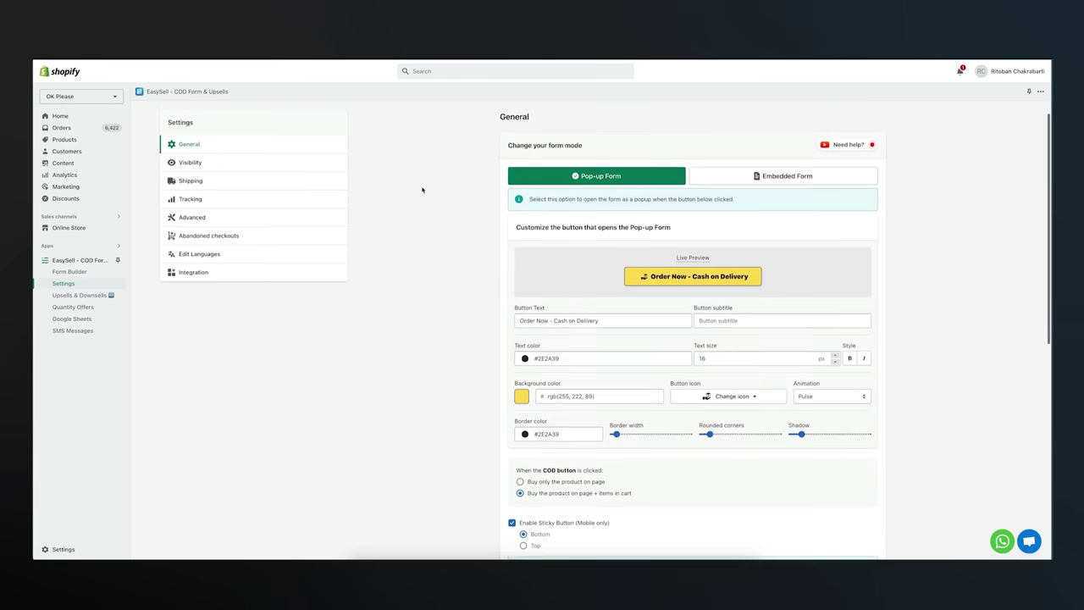
scroll(537, 207, "down", 4)
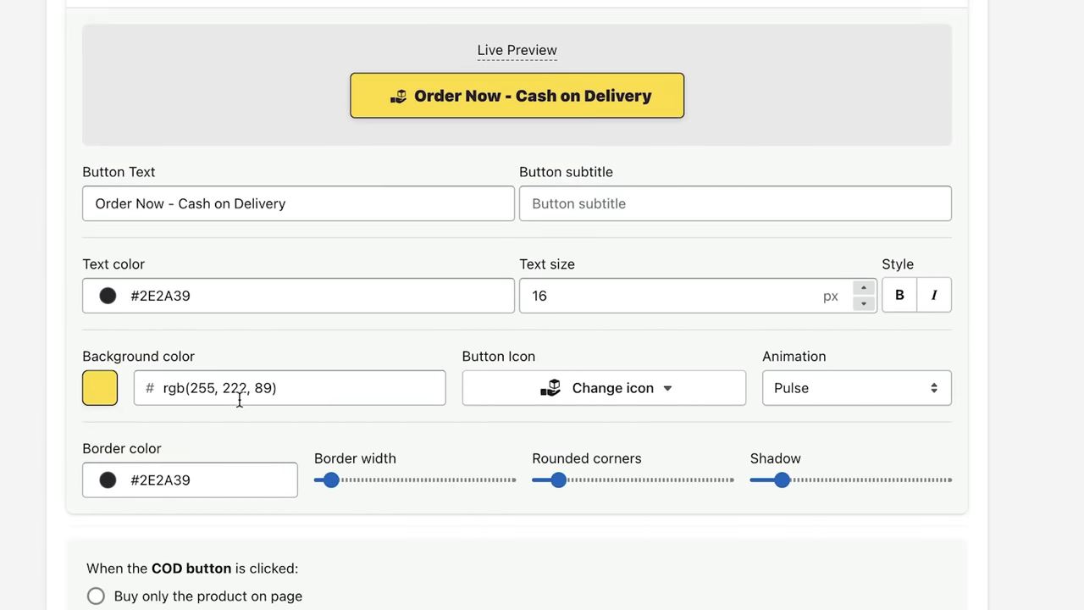
scroll(280, 405, "down", 3)
scroll(364, 454, "down", 5)
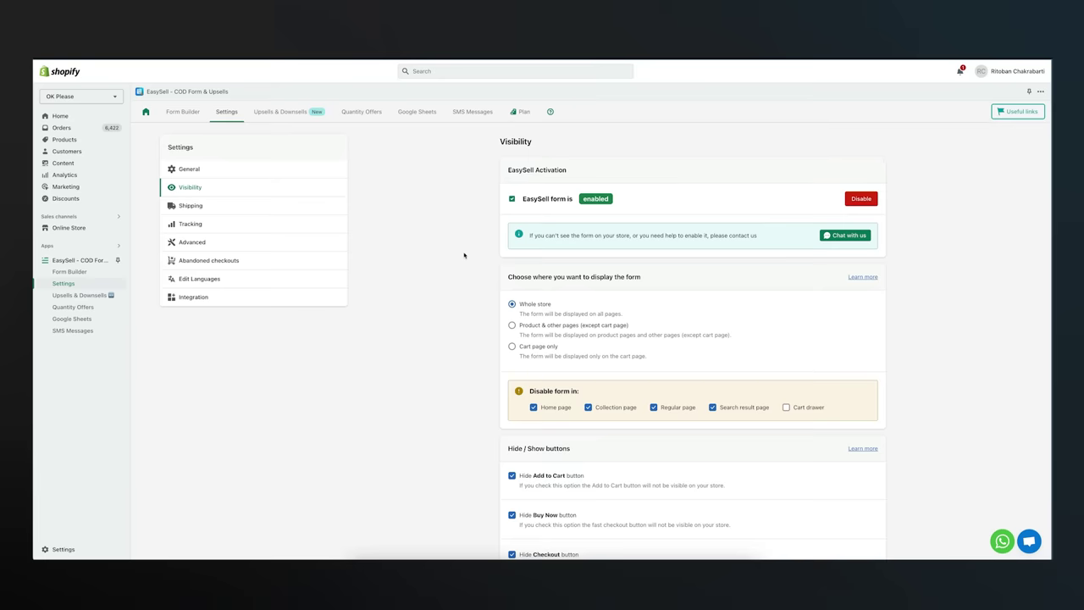
Review the Visibility settings for where the form is displayed, which store buttons are hidden, and which products it applies to
scroll(521, 212, "down", 2)
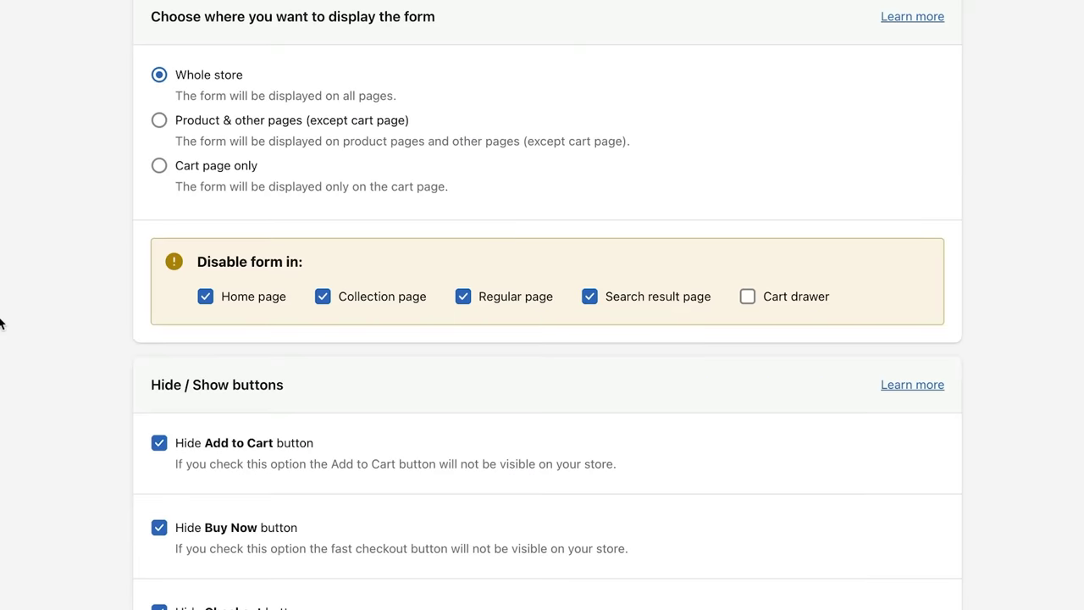
scroll(9, 321, "down", 3)
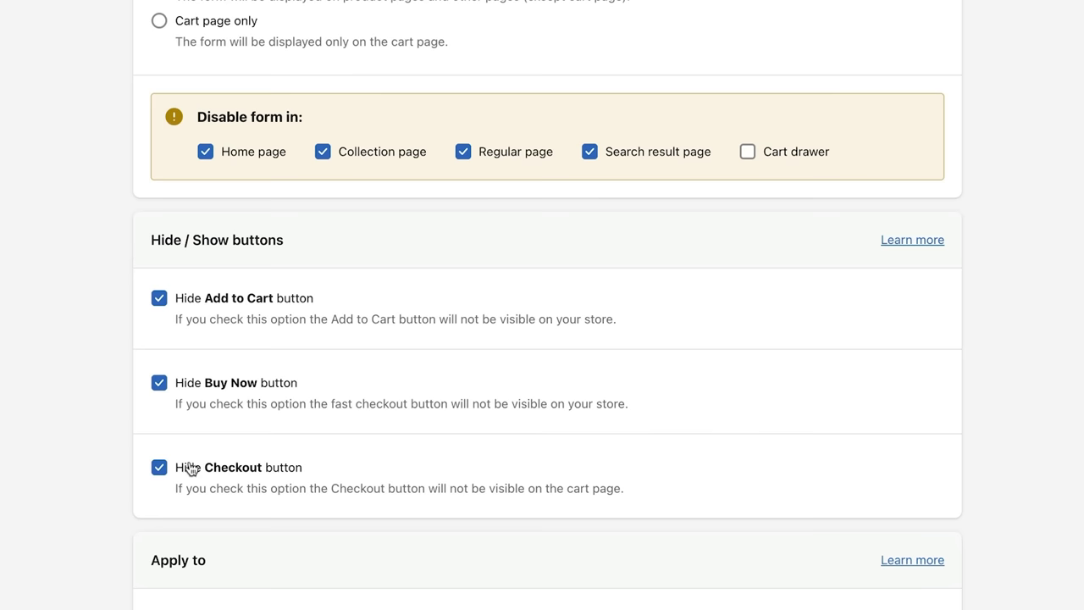
scroll(107, 295, "down", 3)
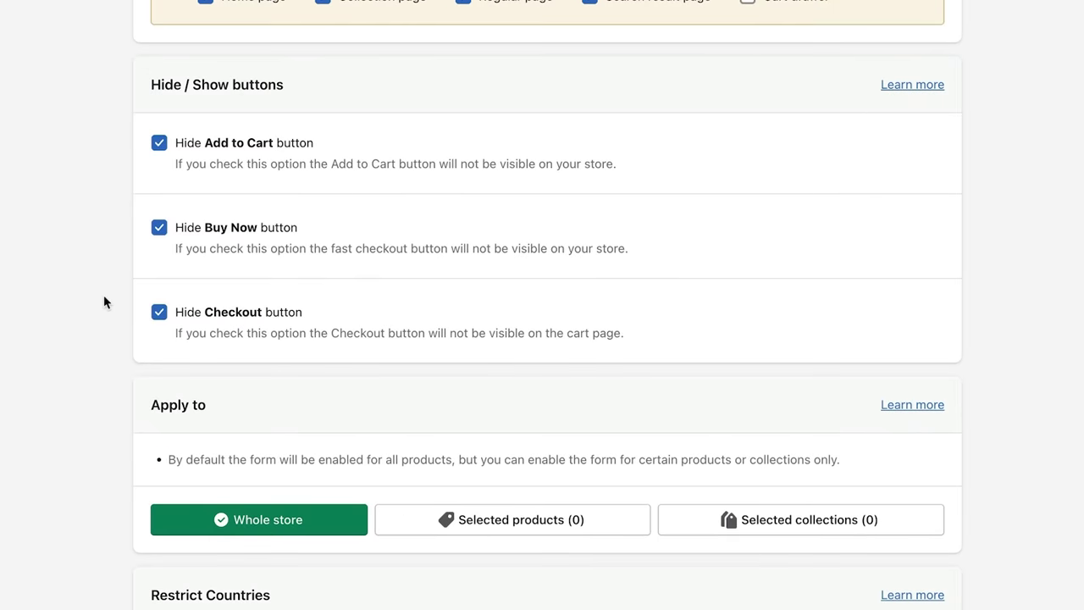
scroll(104, 298, "down", 1)
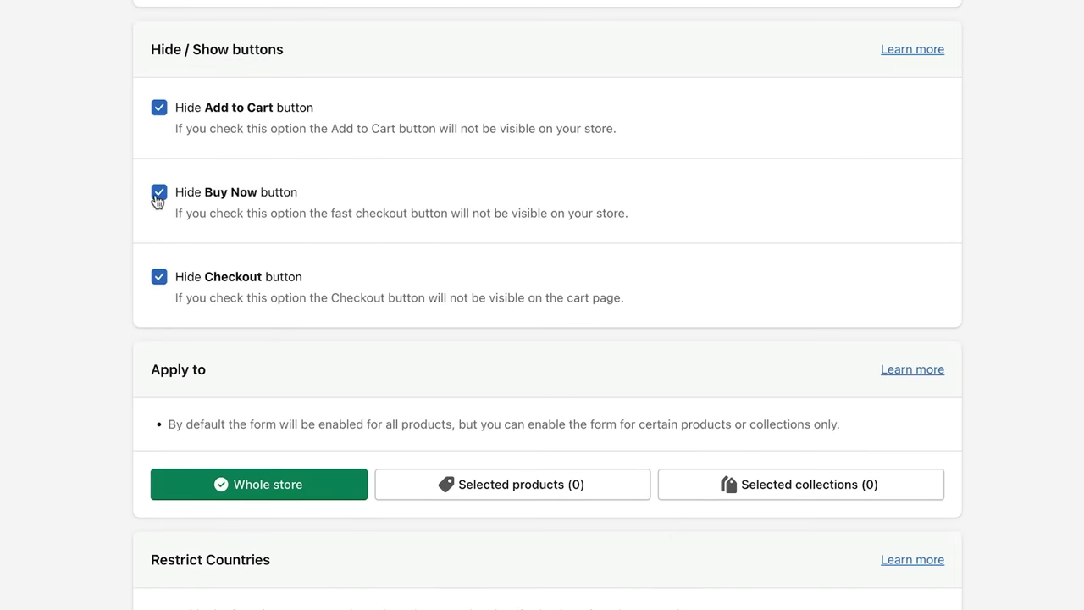
scroll(547, 305, "down", 1)
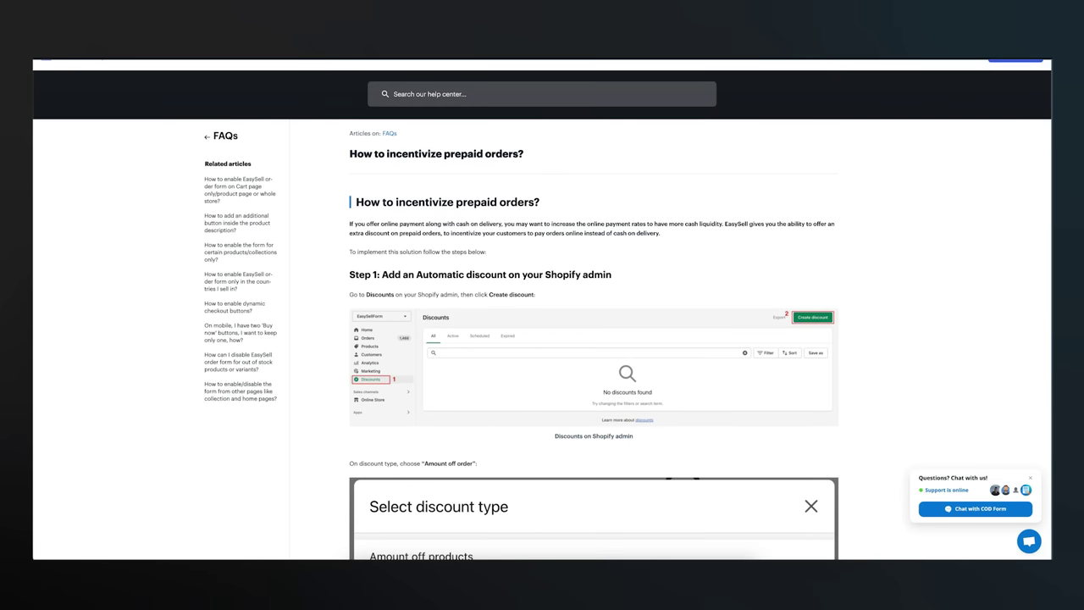
Read the help article on incentivizing prepaid orders, from its heading through the automatic discount step to the Amount off order type
scroll(442, 147, "up", 1)
left_click(440, 115)
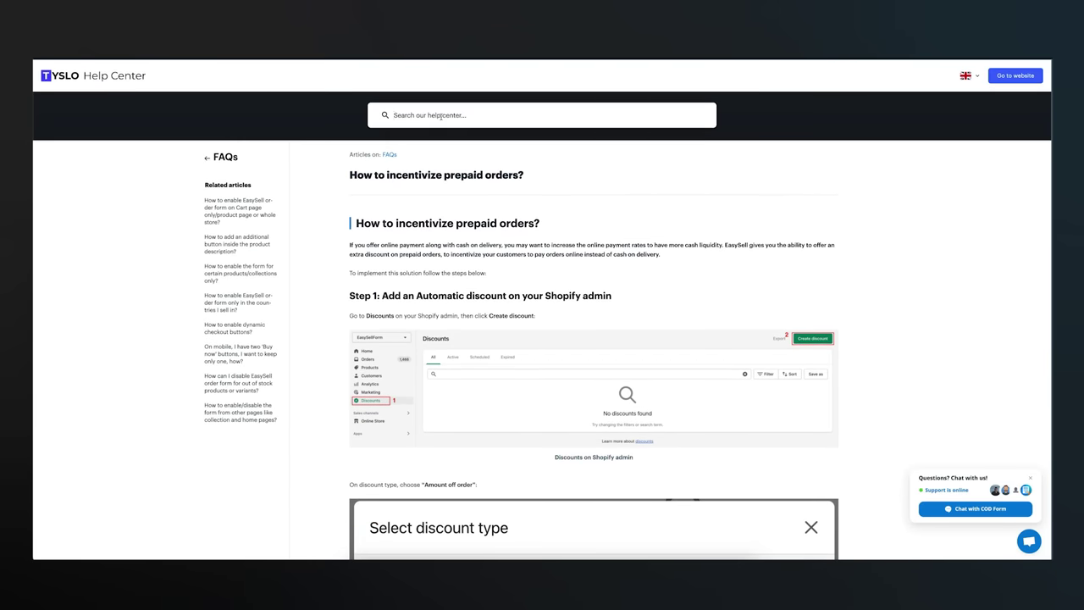
left_click_drag(356, 223, 551, 224)
scroll(433, 247, "down", 1)
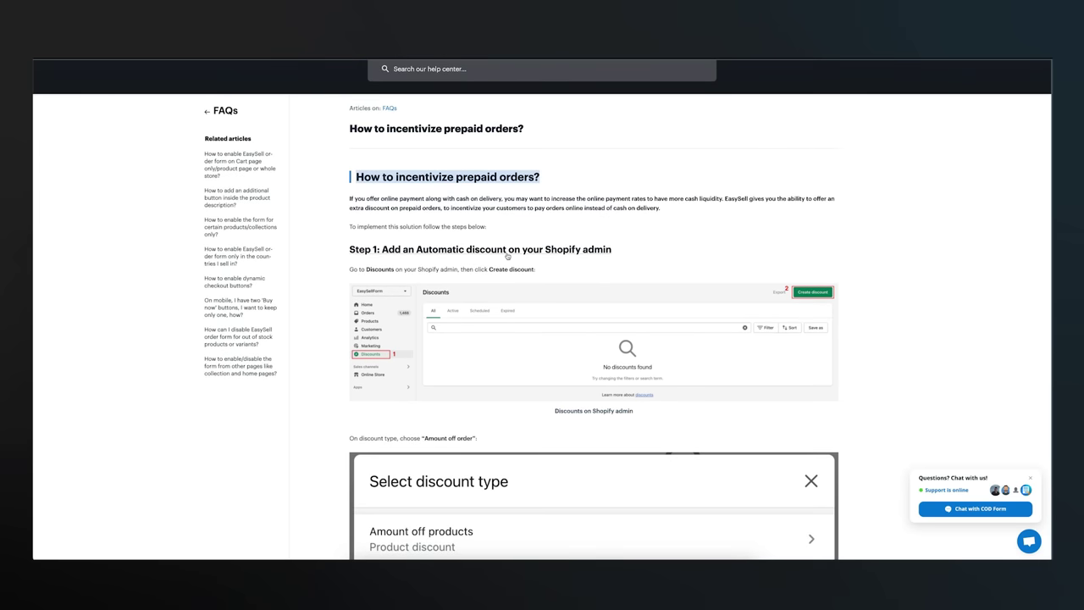
scroll(507, 256, "down", 3)
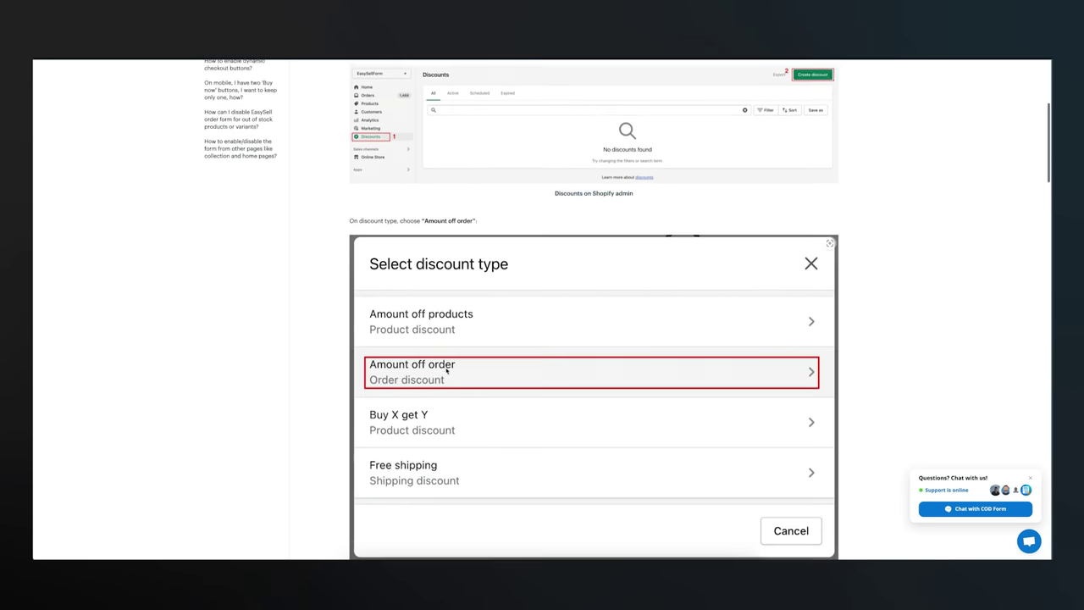